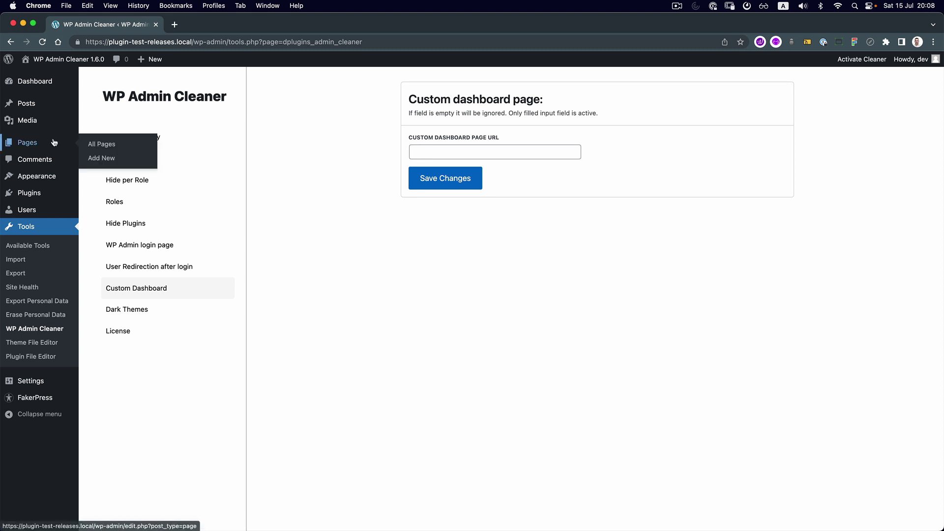
# - Open the site's All Pages list in a second tab beside the WP Admin Cleaner settings
pyautogui.keyDown('super'); pyautogui.click(26, 143); pyautogui.keyUp('super')
pyautogui.click(227, 26)
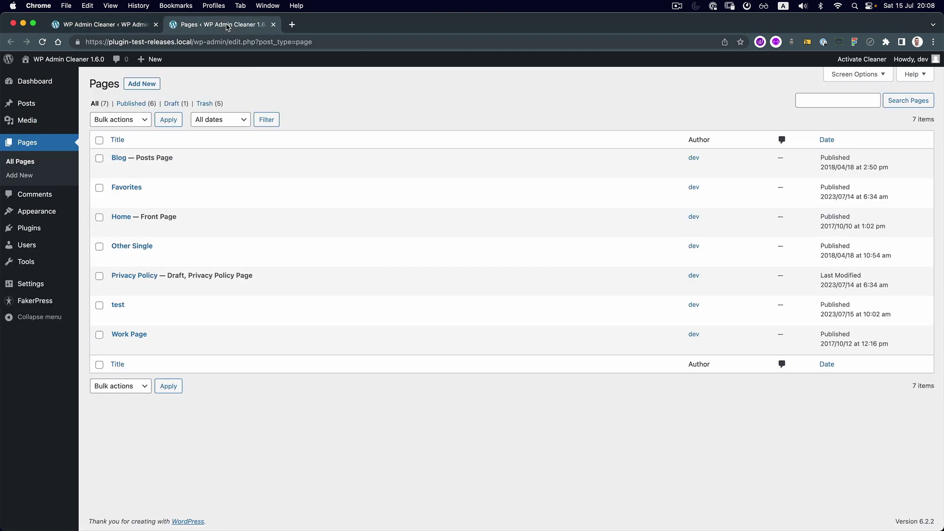
# - Add a new page titled 'Custom dashboard' and place the cursor in its first paragraph block
pyautogui.click(141, 84)
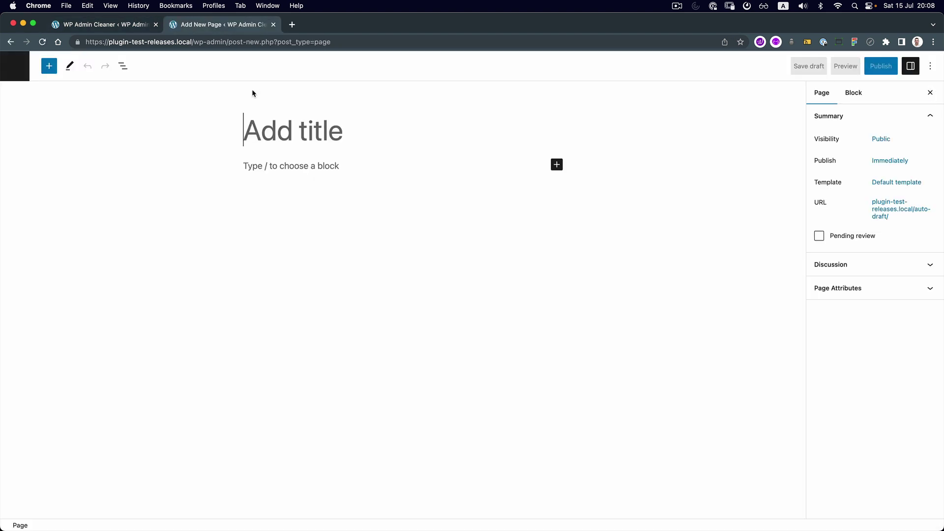
pyautogui.write('Custom ')
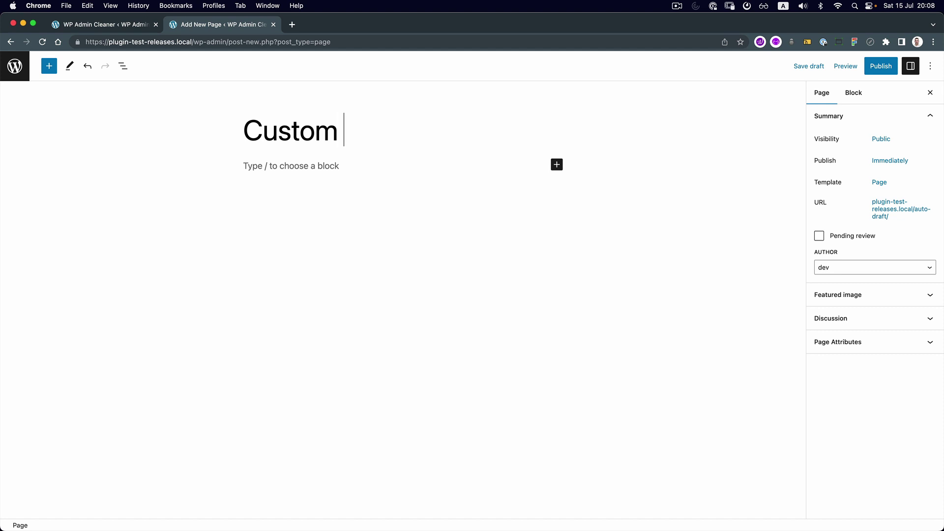
pyautogui.write('dashboard')
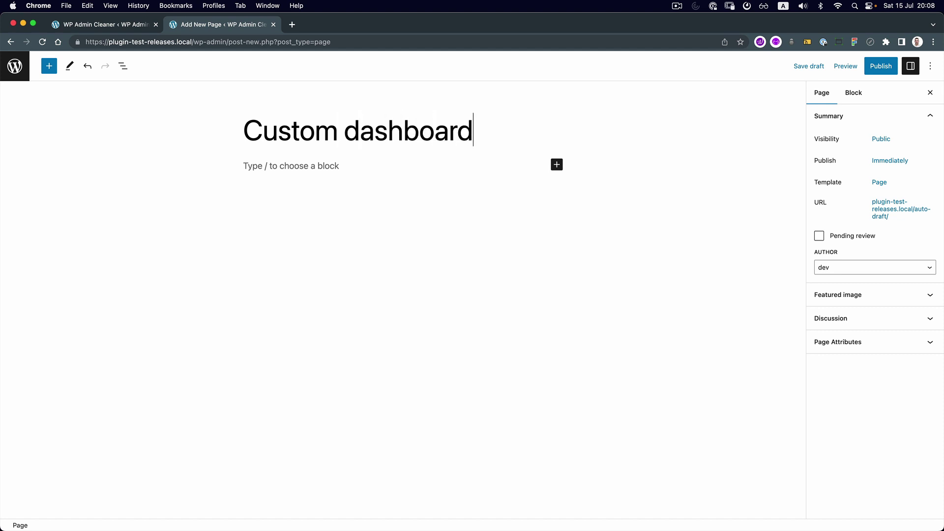
pyautogui.press('cmd+a')
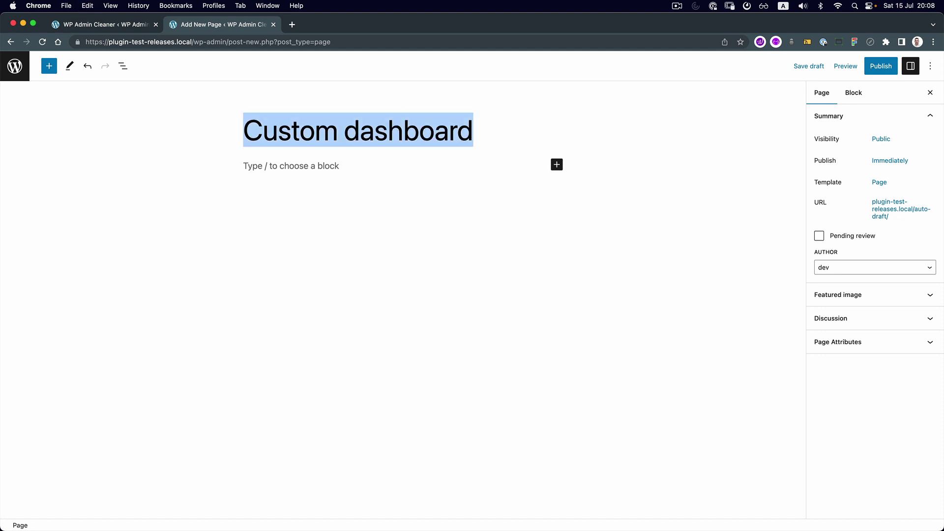
pyautogui.click(245, 166)
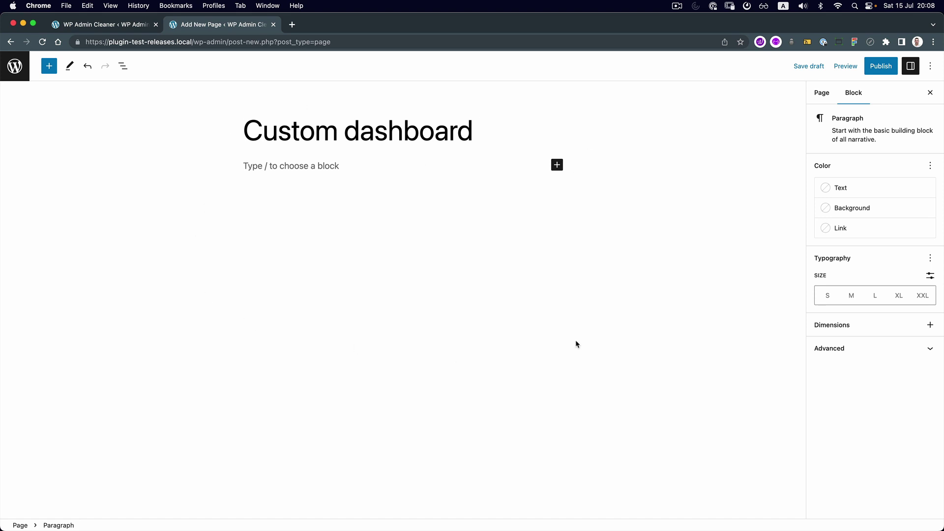
# - Search 'lorem ipsum', open lipsum.com, accept cookies and select the 'Why do we use it?' paragraph
pyautogui.click(295, 25)
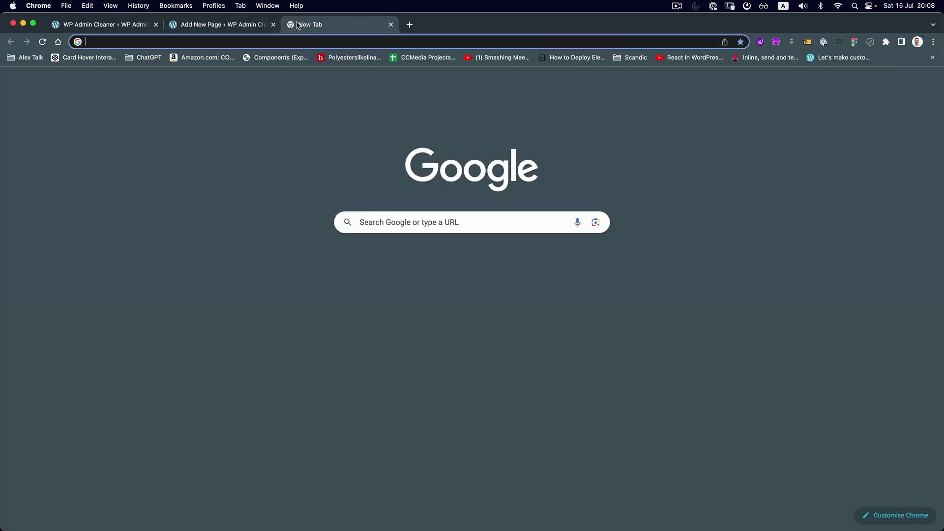
pyautogui.write('lorem')
pyautogui.press('Down')
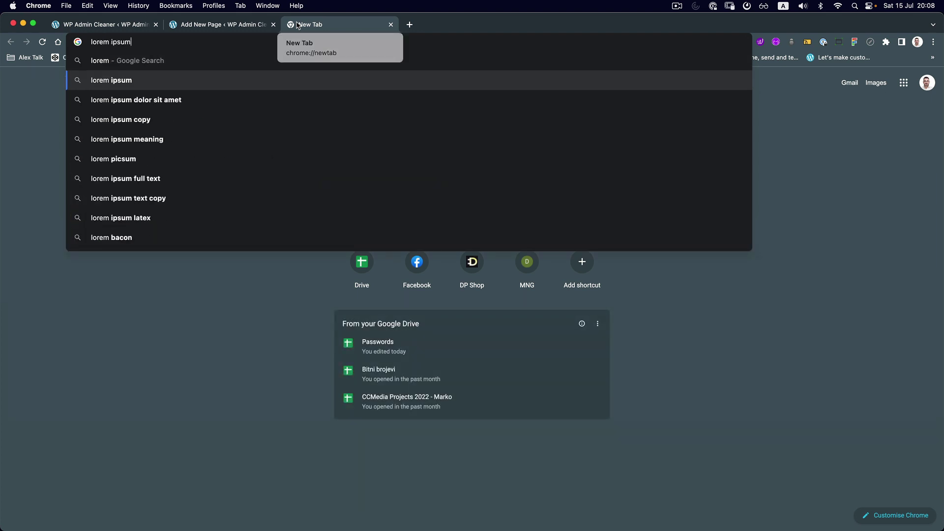
pyautogui.press('Return')
pyautogui.click(170, 175)
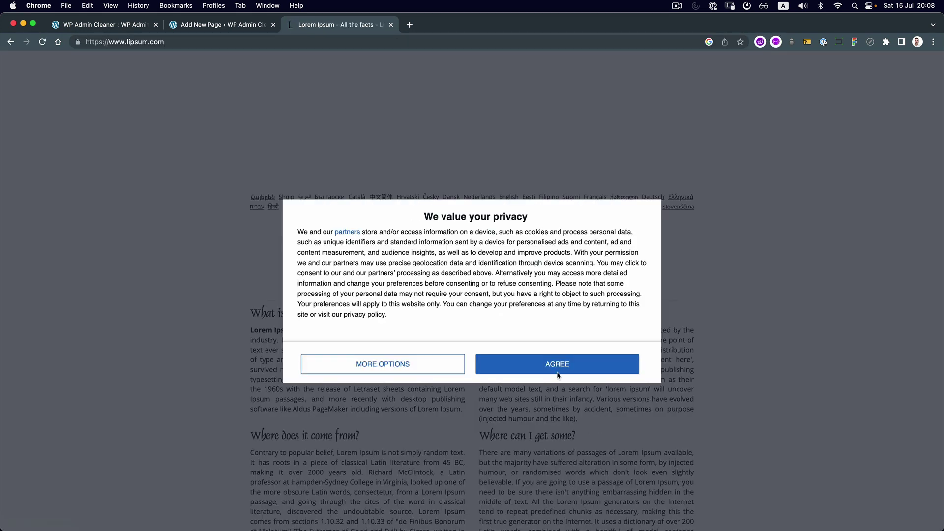
pyautogui.click(615, 367)
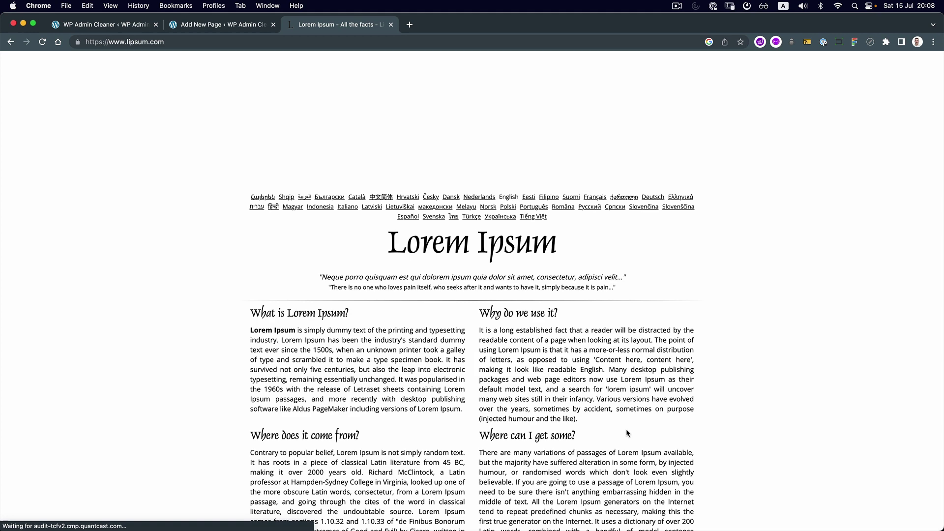
pyautogui.moveTo(628, 434); pyautogui.dragTo(495, 329)
# - Copy the Lorem Ipsum paragraph and paste it into the Custom dashboard page body
pyautogui.press('cmd+c')
pyautogui.click(239, 31)
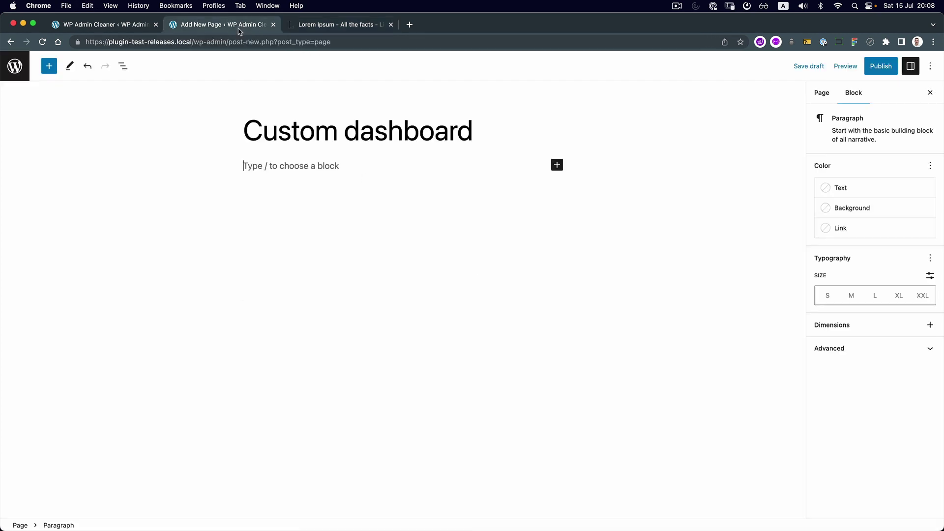
pyautogui.press('cmd+v')
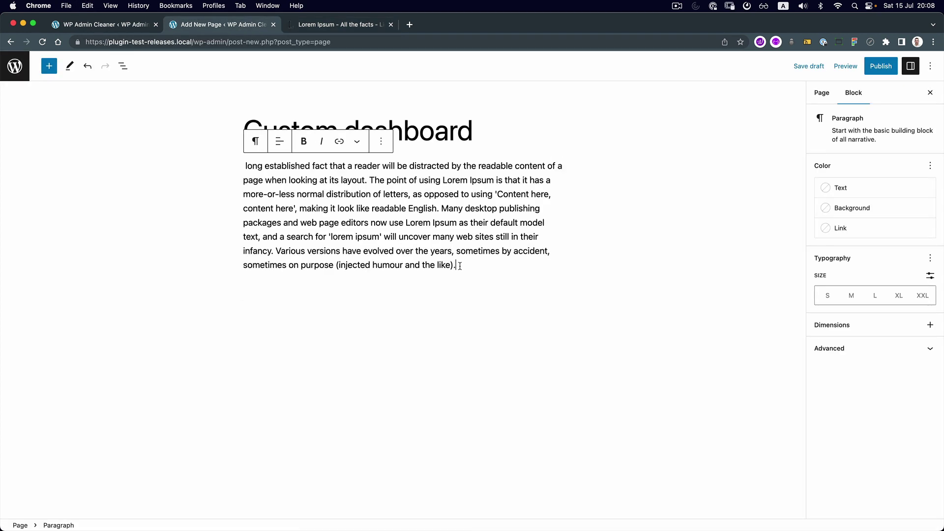
# - Add a Buttons block labelled 'Contact email' below the paragraph and give it a 'mailme' link
pyautogui.press('Return')
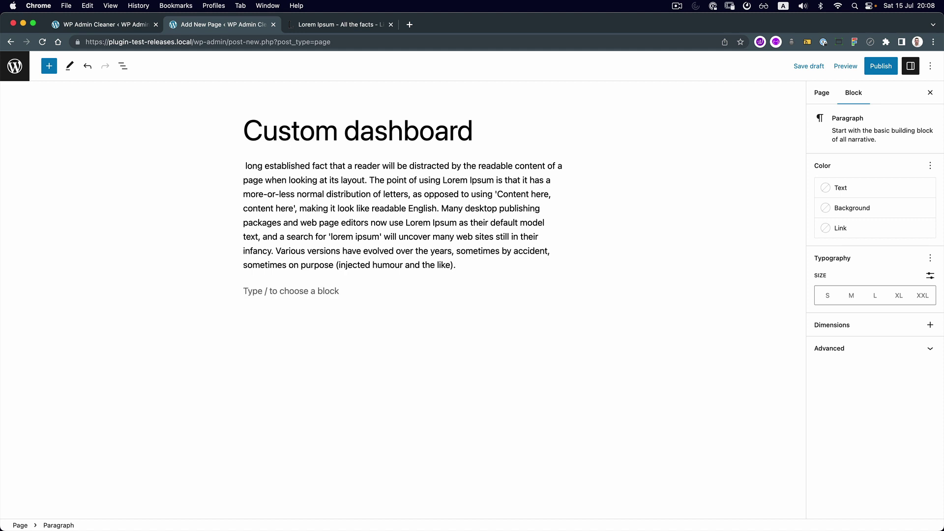
pyautogui.write('/')
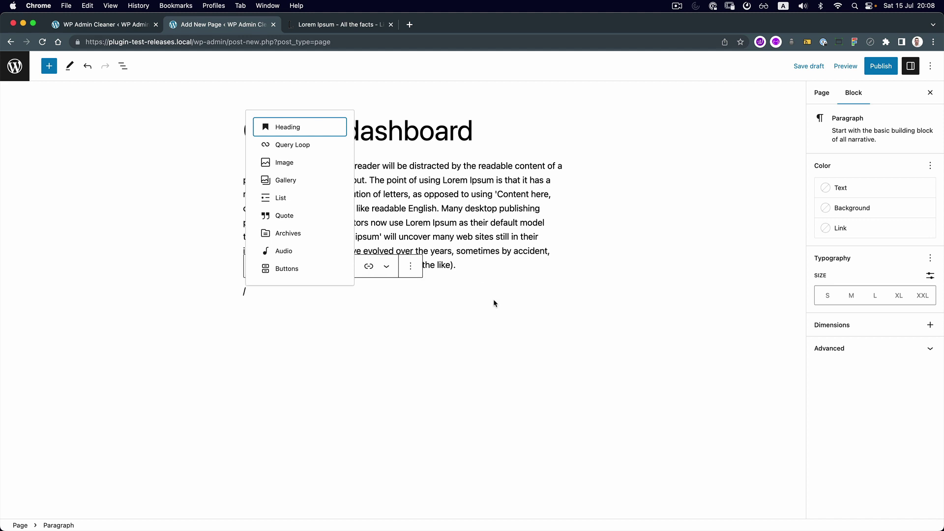
pyautogui.click(295, 269)
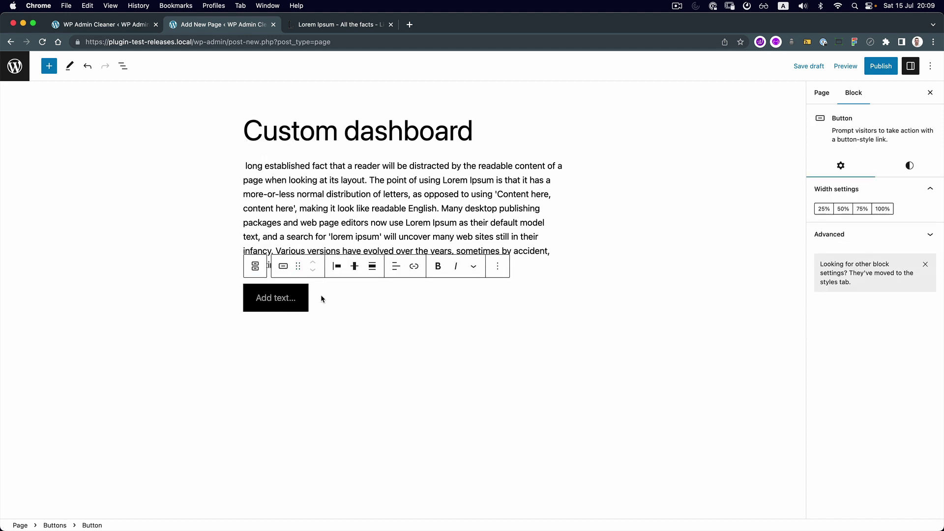
pyautogui.write('Conti')
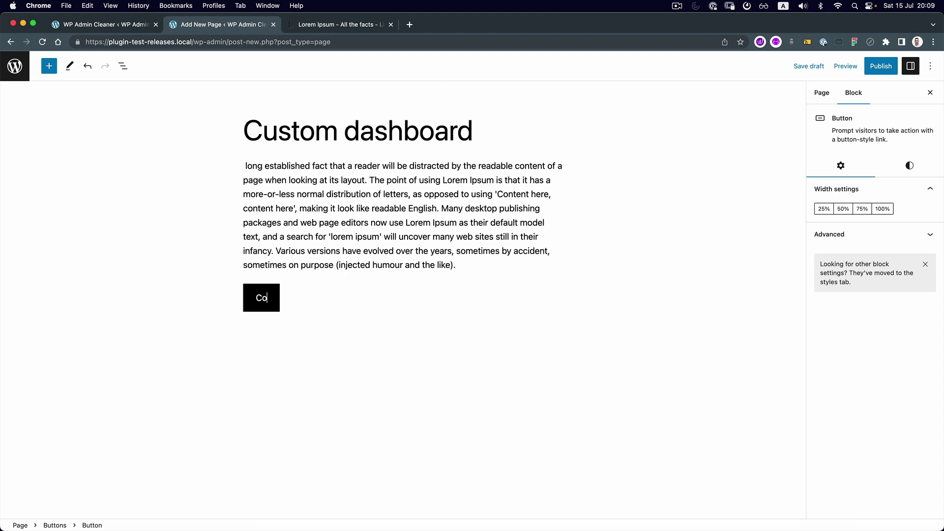
pyautogui.press('BackSpace')
pyautogui.press('BackSpace')
pyautogui.press('BackSpace')
pyautogui.write('ntact email')
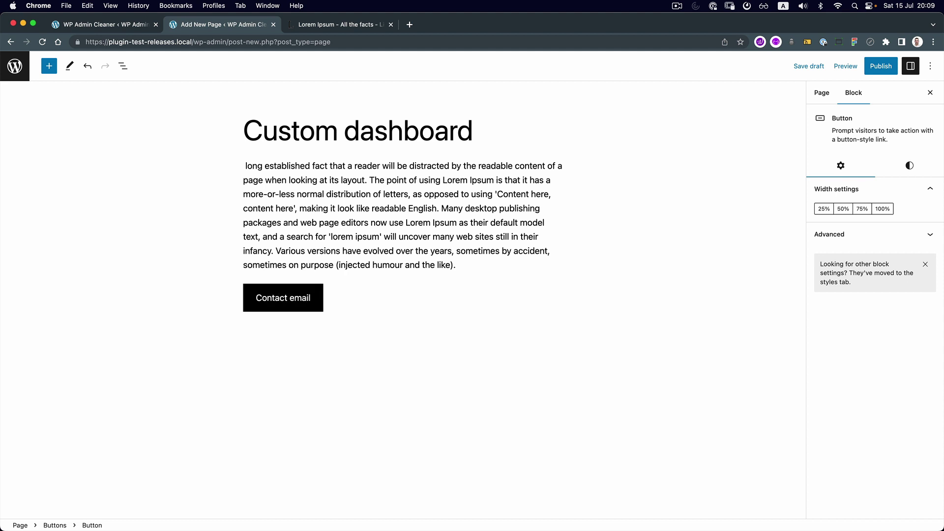
pyautogui.click(413, 266)
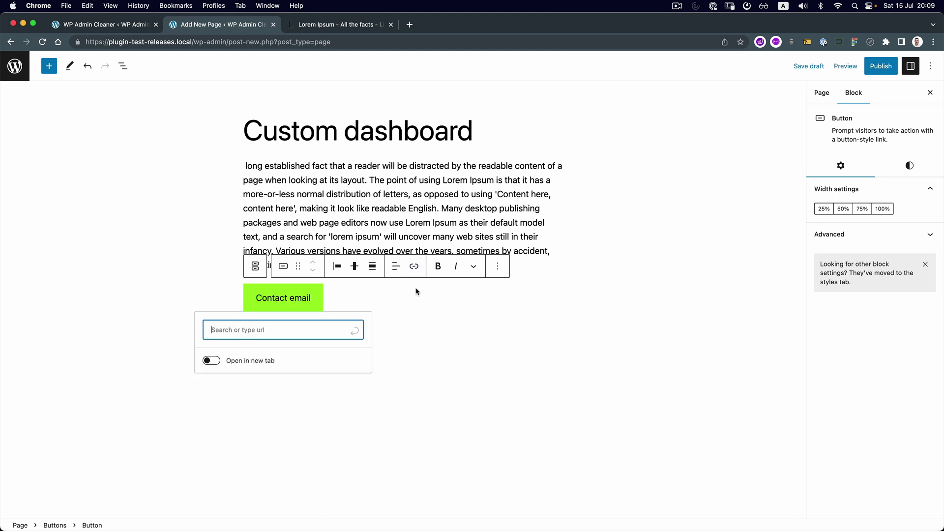
pyautogui.write('mailmeto:')
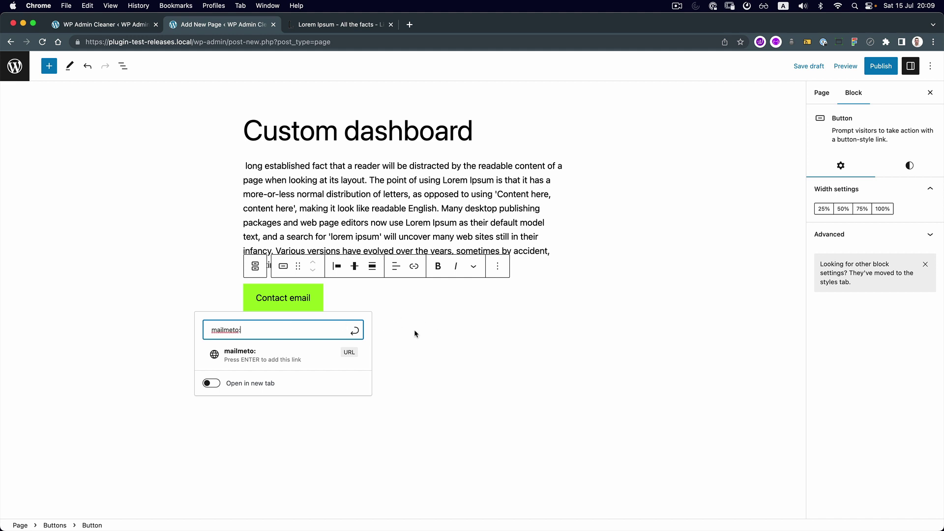
pyautogui.click(377, 315)
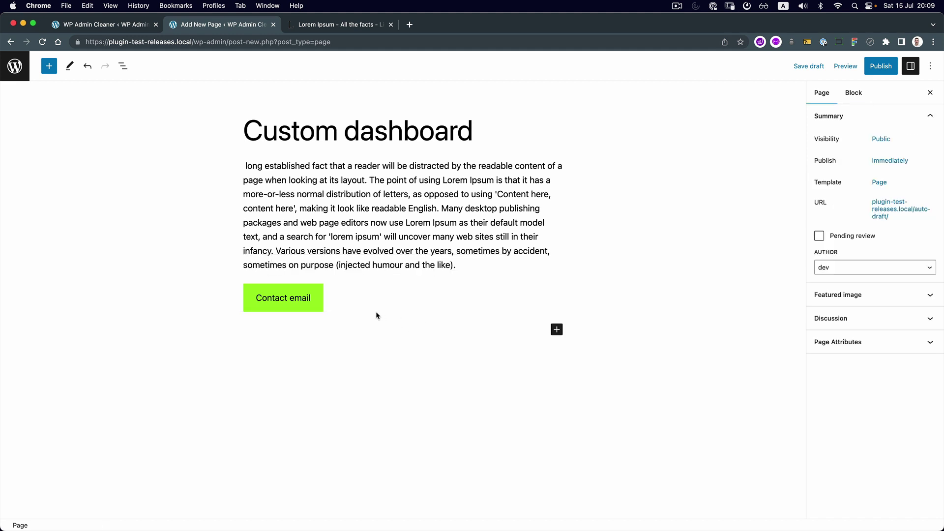
# - Publish the Custom dashboard page, view it and copy its URL
pyautogui.click(882, 68)
pyautogui.click(854, 66)
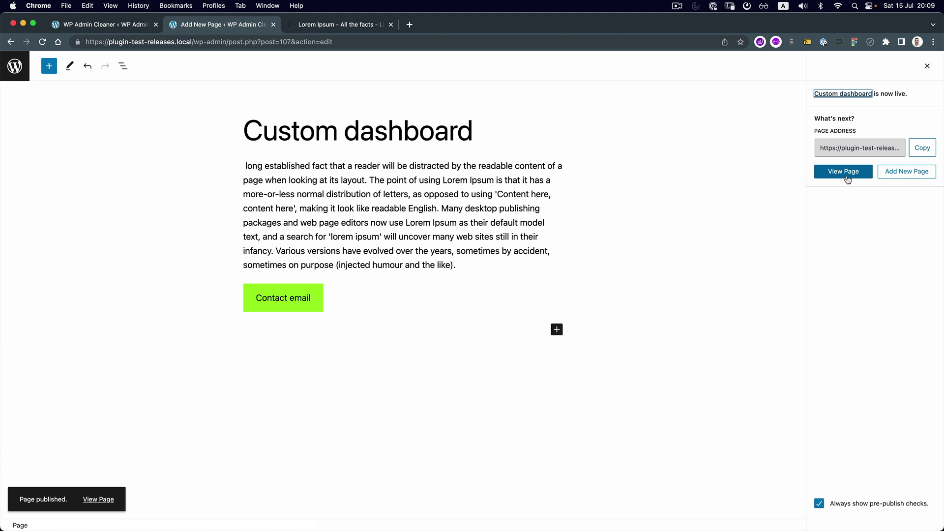
pyautogui.click(839, 178)
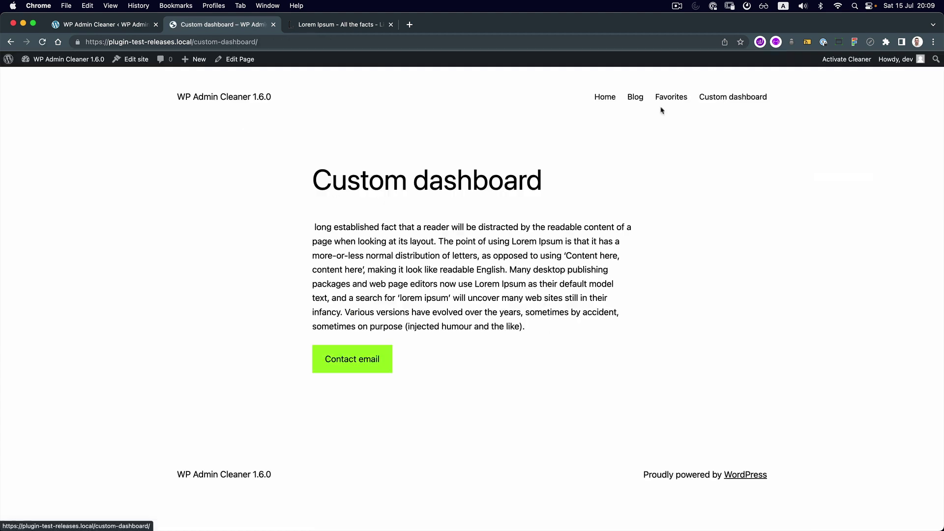
pyautogui.click(279, 42)
pyautogui.press('super+c')
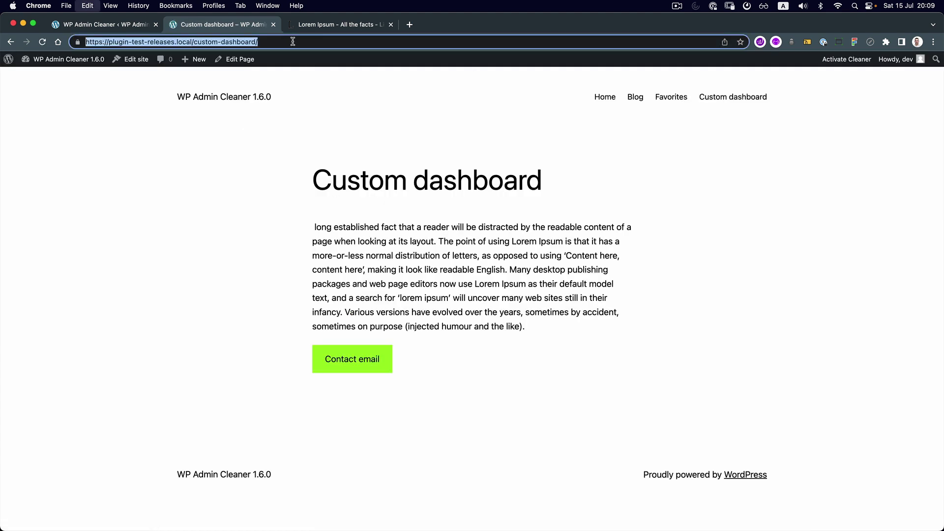
# - Paste the page URL into WP Admin Cleaner's Custom Dashboard Page URL field and save the changes
pyautogui.click(130, 29)
pyautogui.click(424, 149)
pyautogui.press('super+v')
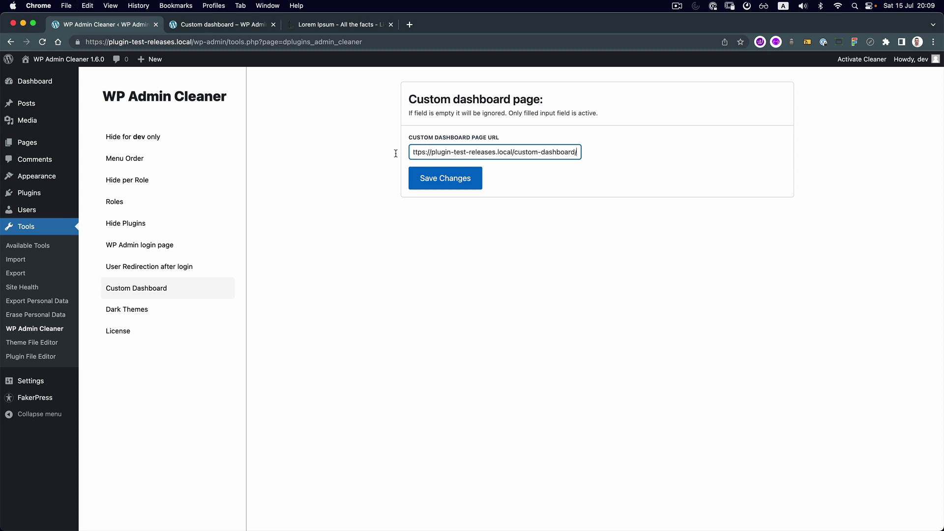
pyautogui.click(447, 185)
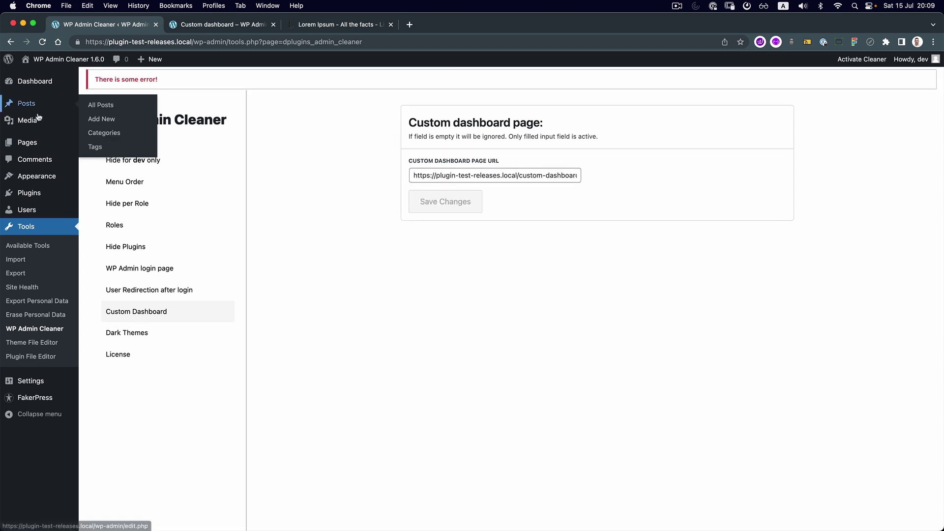
pyautogui.keyDown('super'); pyautogui.click(61, 77); pyautogui.keyUp('super')
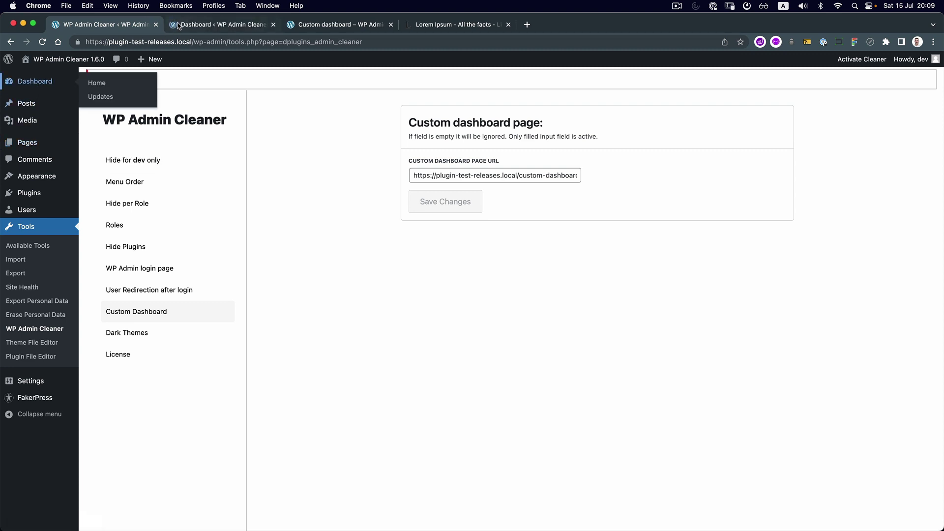
# - Check the admin Dashboard and the settings' 'There is some error!' notice, then return to the published Custom dashboard page
pyautogui.click(178, 25)
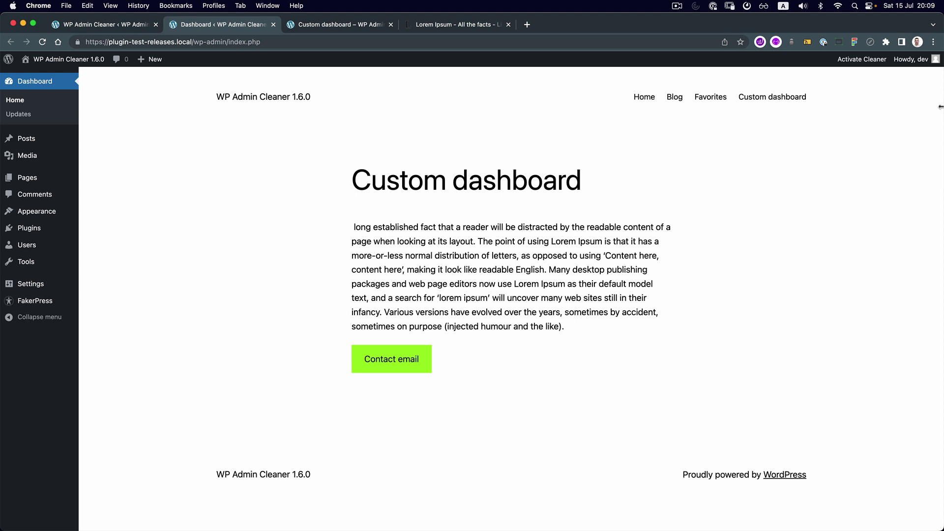
pyautogui.click(121, 26)
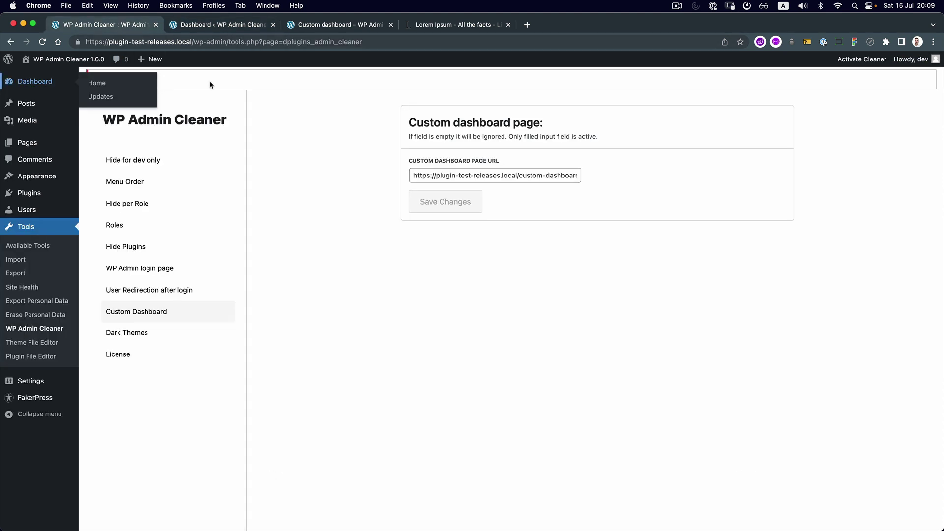
pyautogui.moveTo(93, 78); pyautogui.dragTo(184, 77)
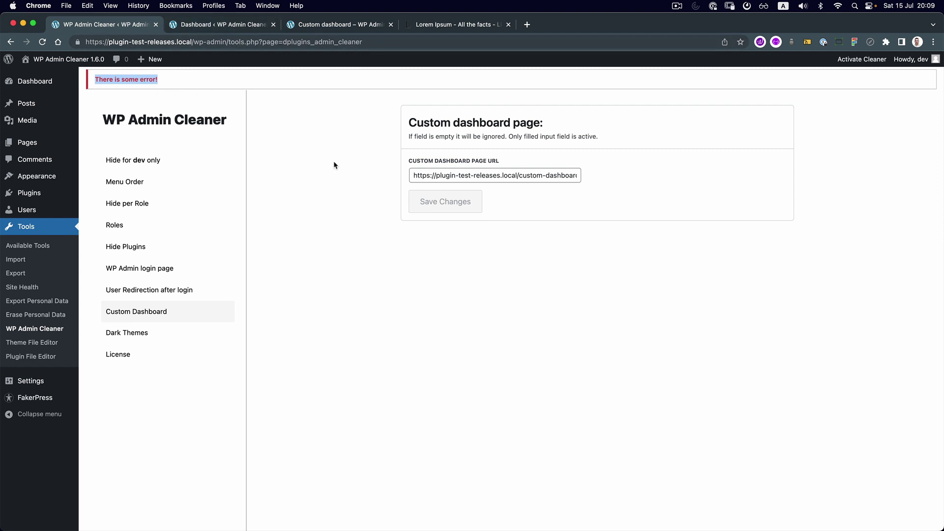
pyautogui.click(235, 31)
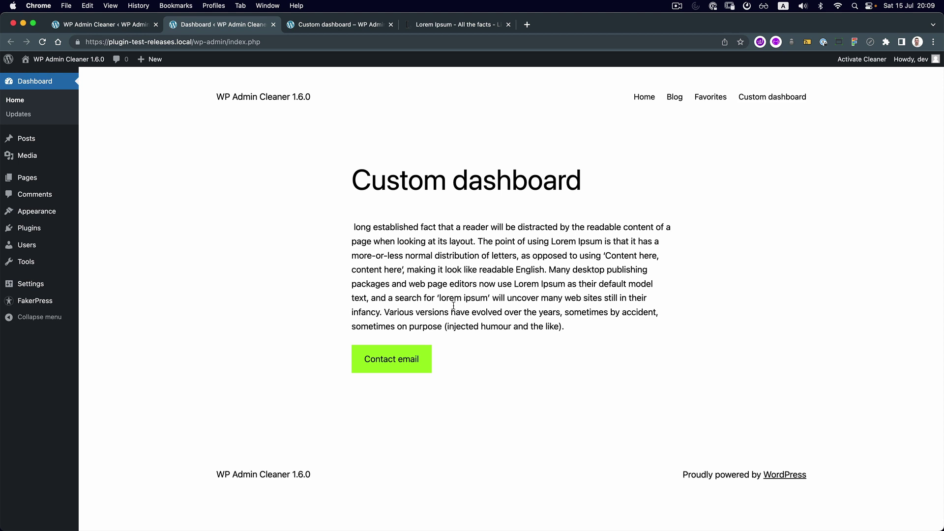
pyautogui.click(327, 25)
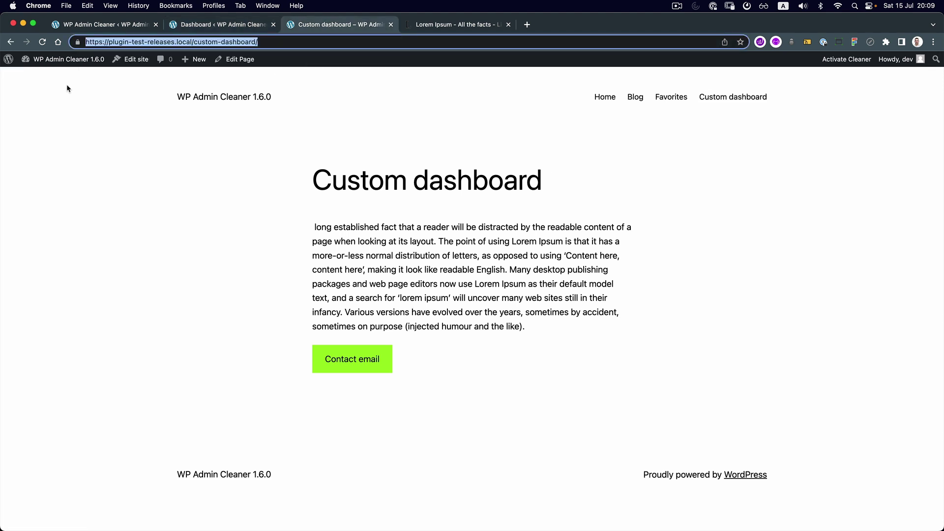
# - Open Appearance > Editor in a new tab and load the Blank template from Templates
pyautogui.click(99, 25)
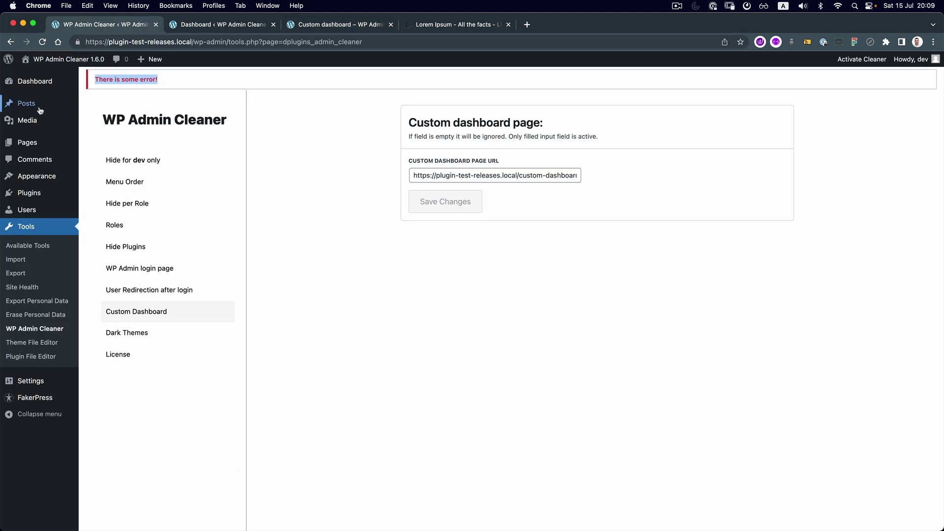
pyautogui.moveTo(30, 177)
pyautogui.keyDown('super'); pyautogui.click(98, 192); pyautogui.keyUp('super')
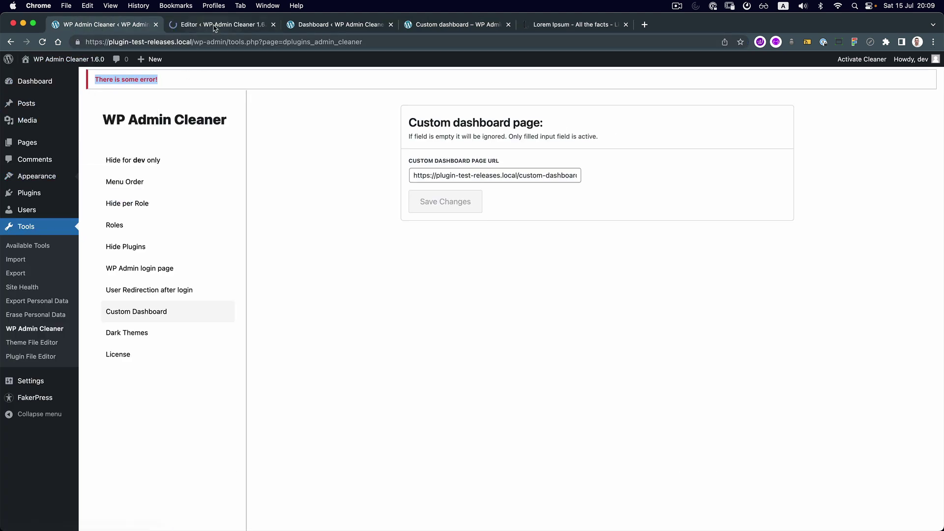
pyautogui.click(215, 26)
pyautogui.click(73, 181)
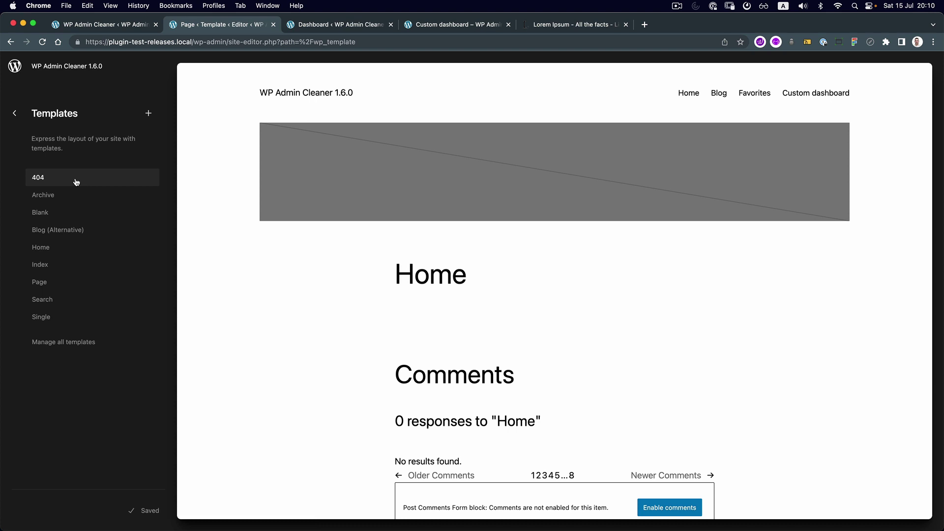
pyautogui.click(59, 217)
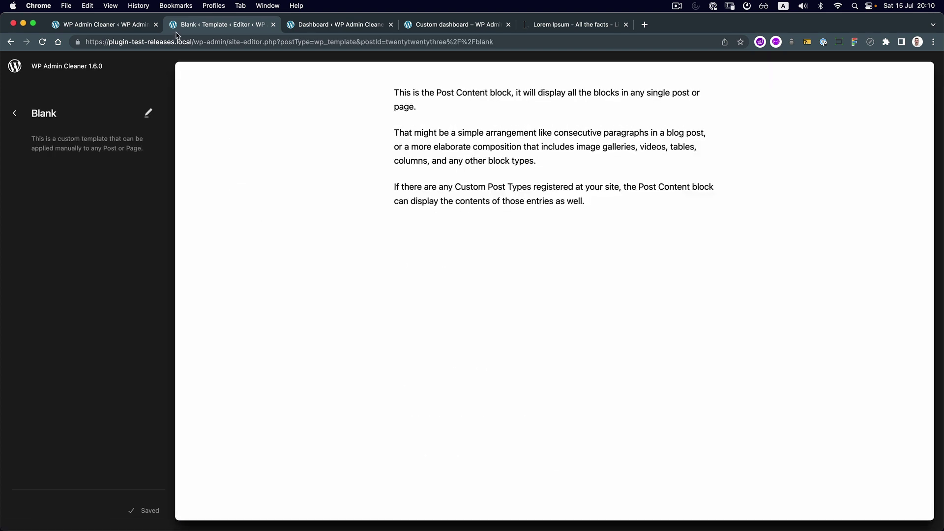
# - Compare the current custom dashboard with the Blank template, ending on the plugin settings
pyautogui.click(127, 27)
pyautogui.click(305, 26)
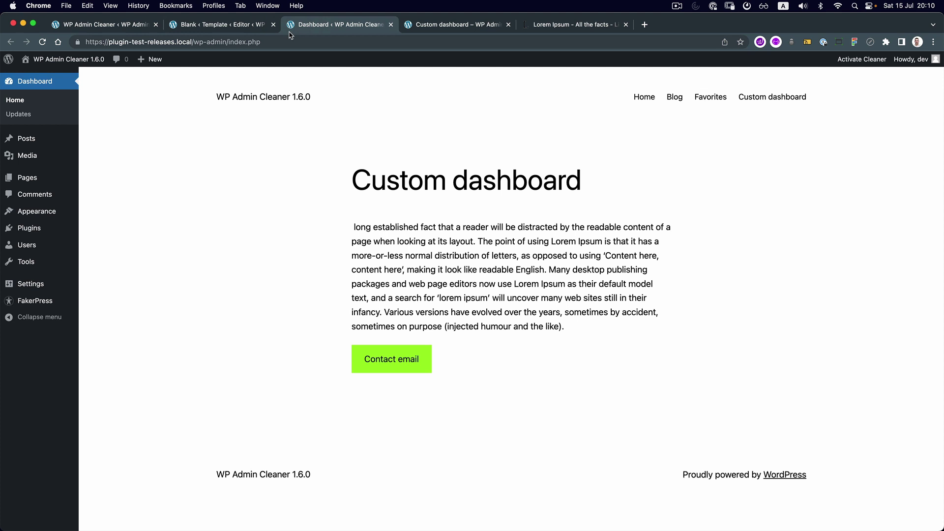
pyautogui.click(197, 29)
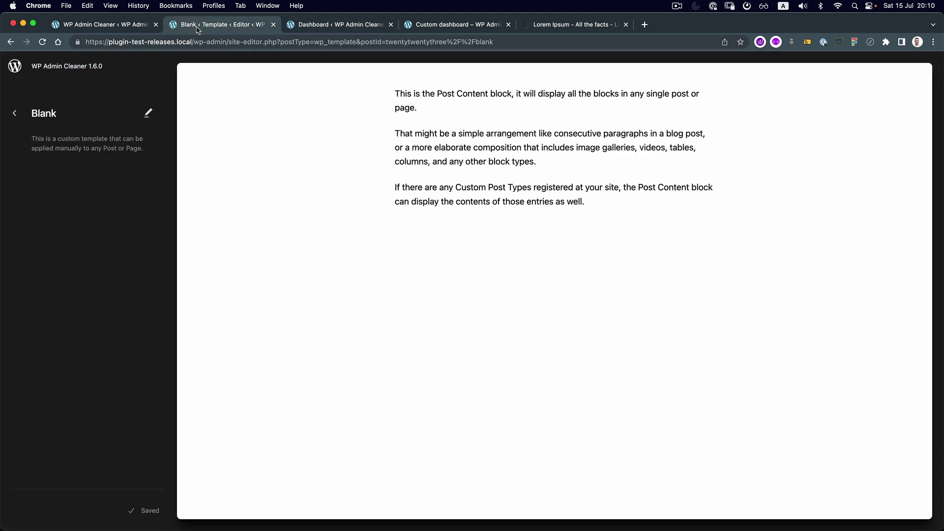
pyautogui.click(111, 28)
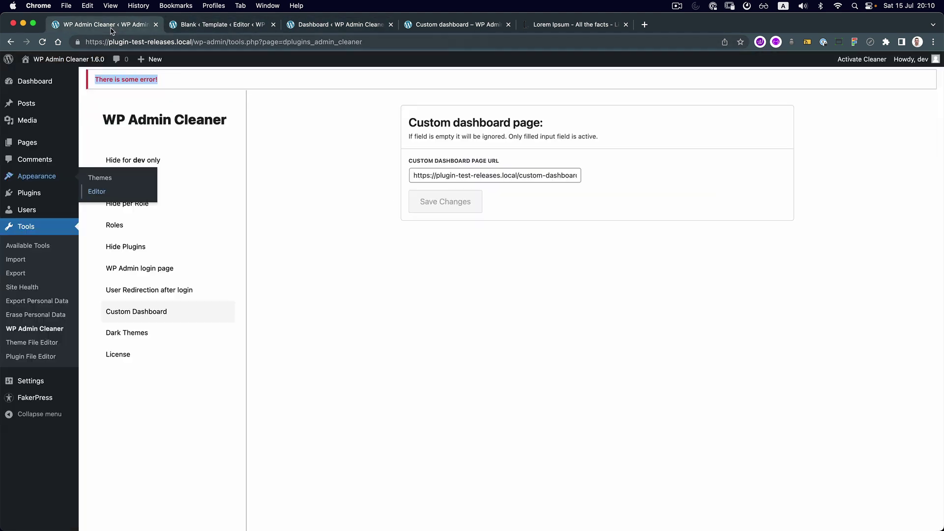
# - Edit the Custom dashboard page, set its Template to Blank and update it
pyautogui.keyDown('super'); pyautogui.click(27, 143); pyautogui.keyUp('super')
pyautogui.click(200, 26)
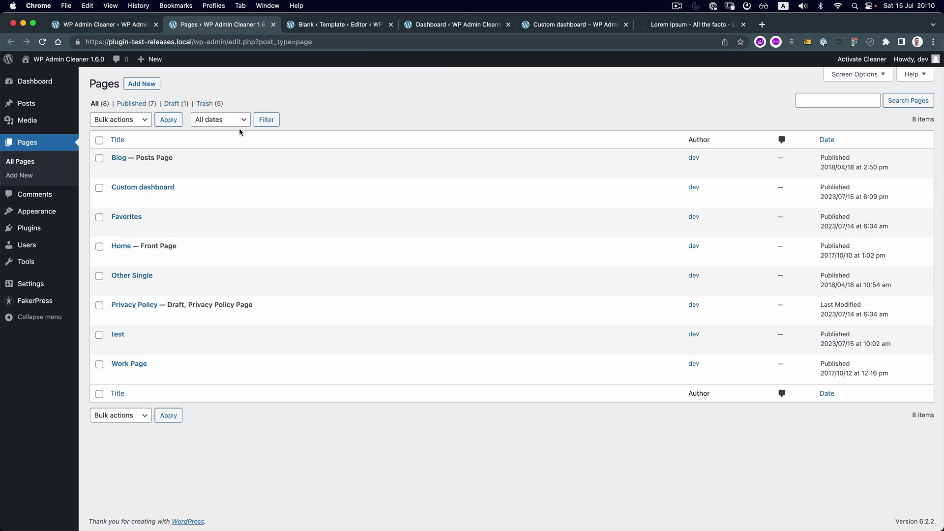
pyautogui.click(142, 187)
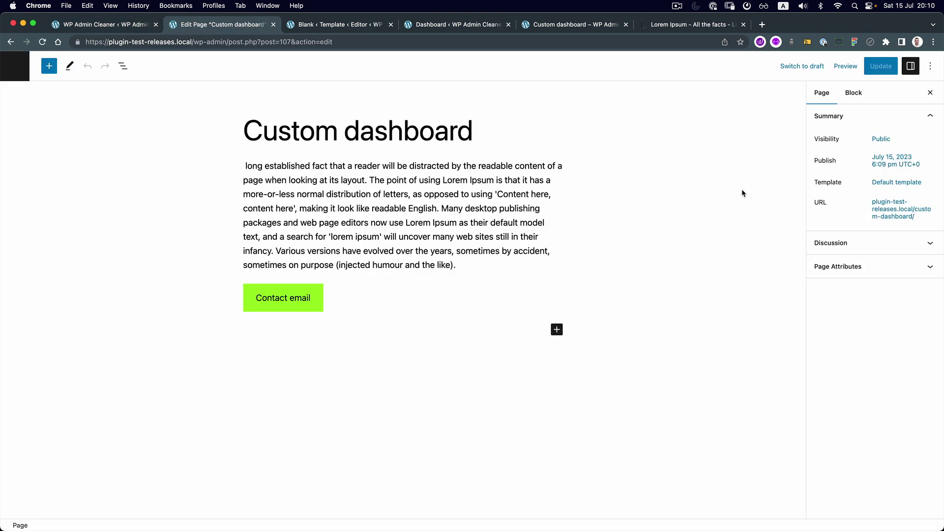
pyautogui.click(880, 185)
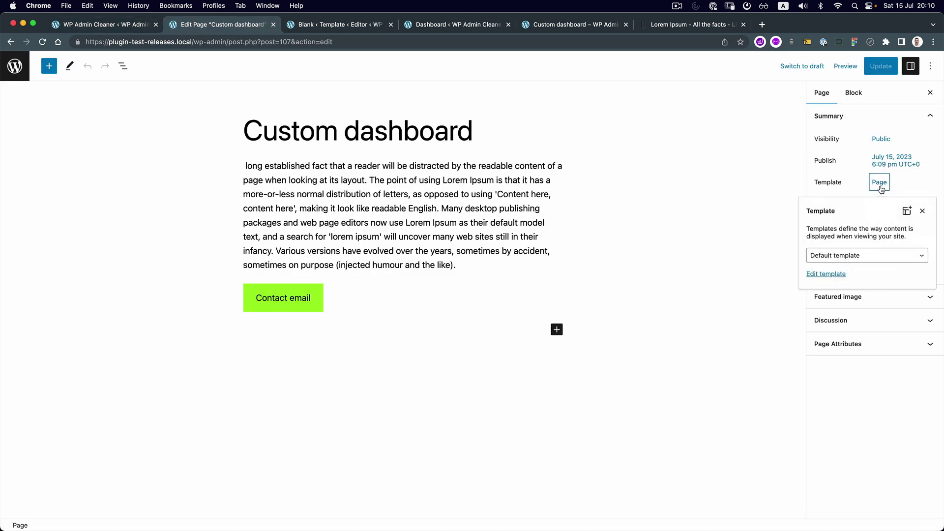
pyautogui.click(873, 256)
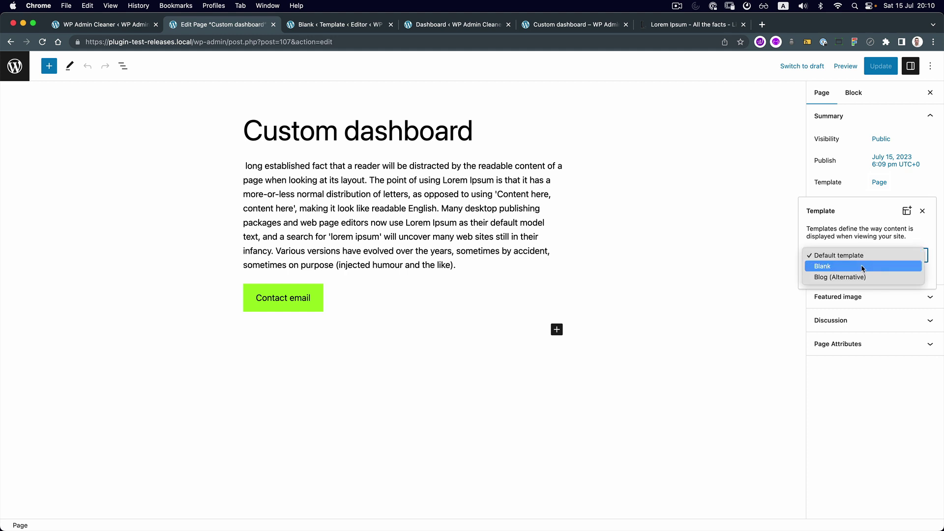
pyautogui.click(862, 267)
pyautogui.click(895, 70)
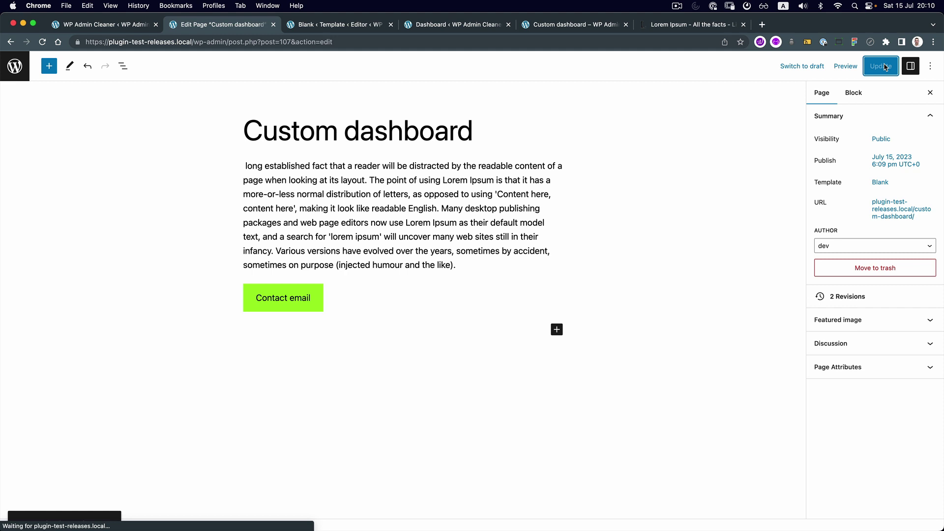
# - Close the Blank template tab and reload the Dashboard to see the page on the new template
pyautogui.click(320, 27)
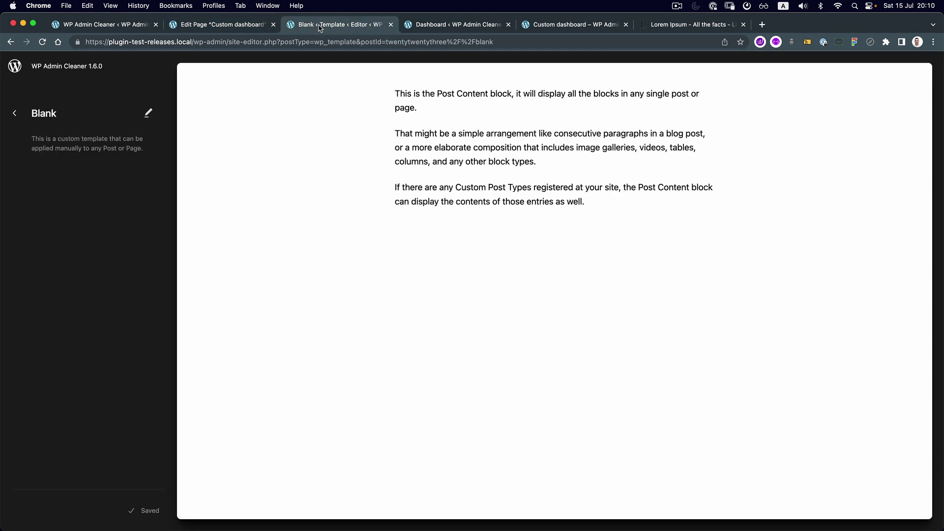
pyautogui.press('super+w')
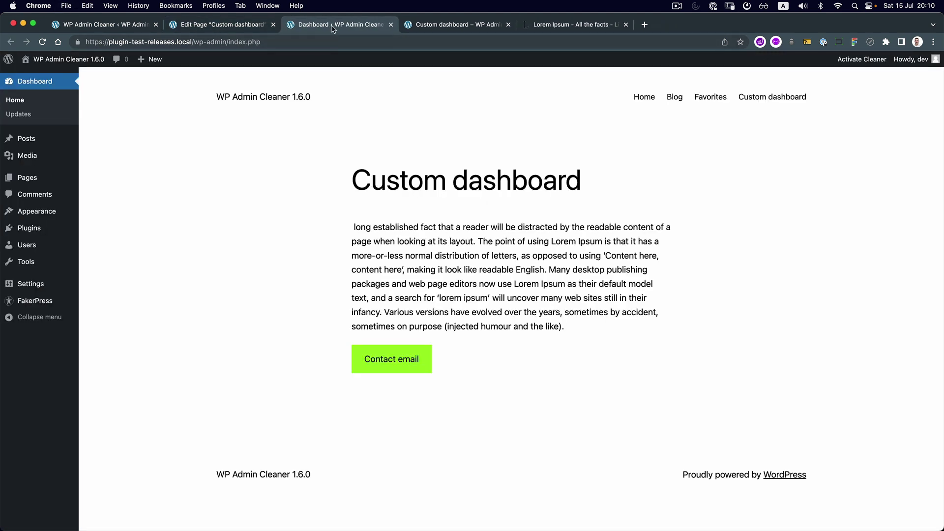
pyautogui.press('super+r')
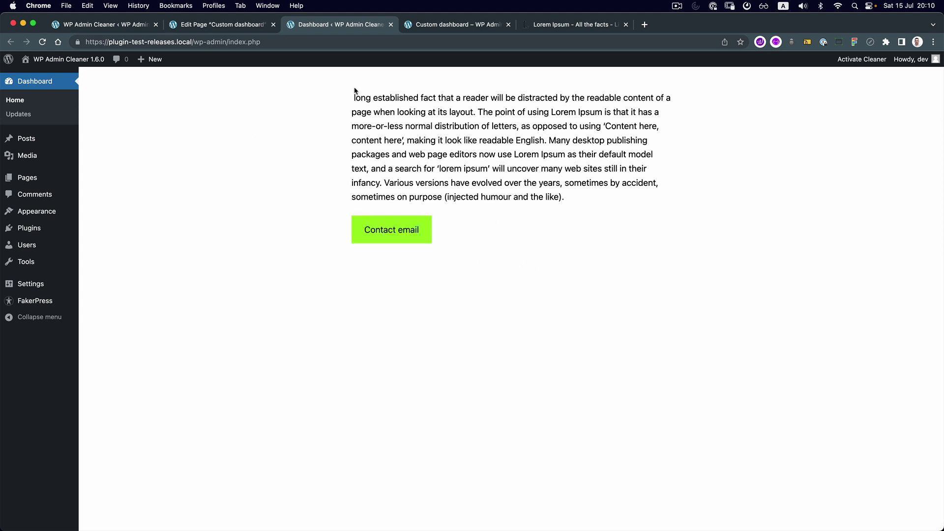
pyautogui.click(227, 25)
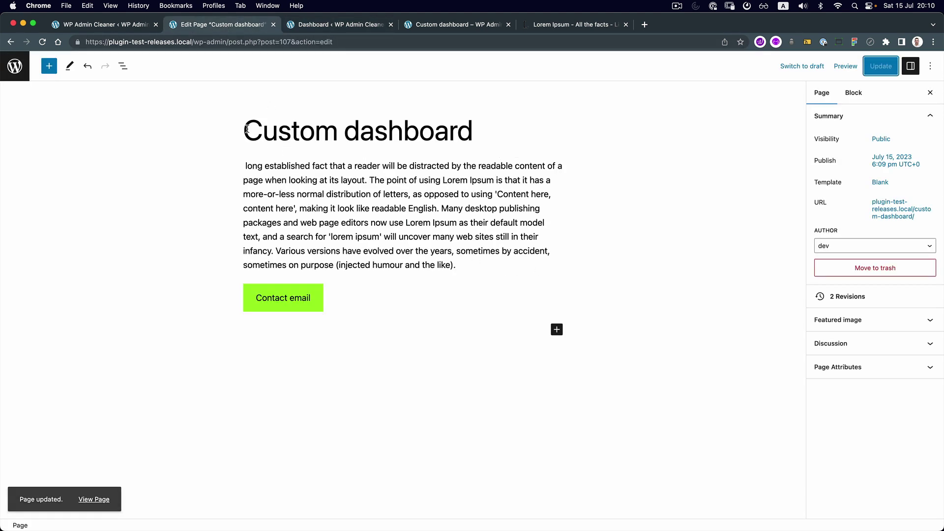
# - Add a 'Custom dashboard' heading above the body text and update the page
pyautogui.moveTo(245, 131); pyautogui.dragTo(486, 133)
pyautogui.press('super+c')
pyautogui.click(244, 167)
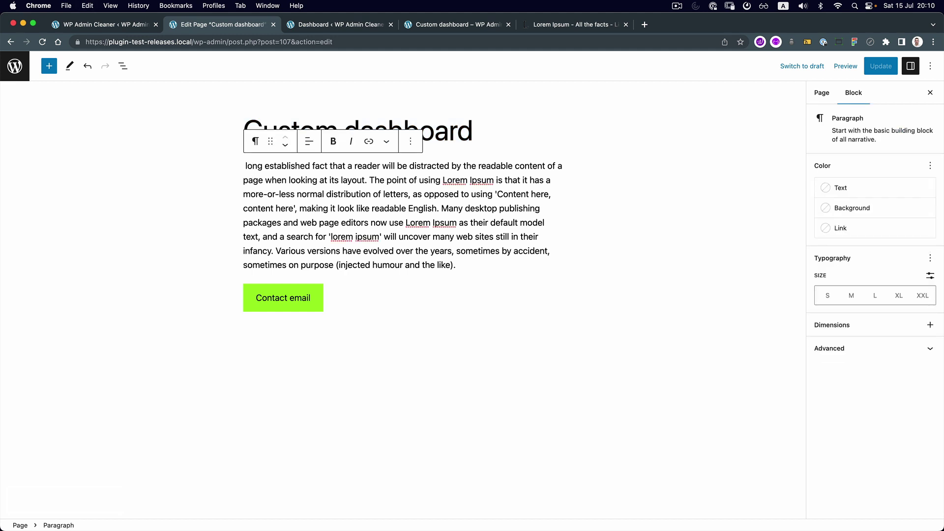
pyautogui.press('super+v')
pyautogui.press('super+a')
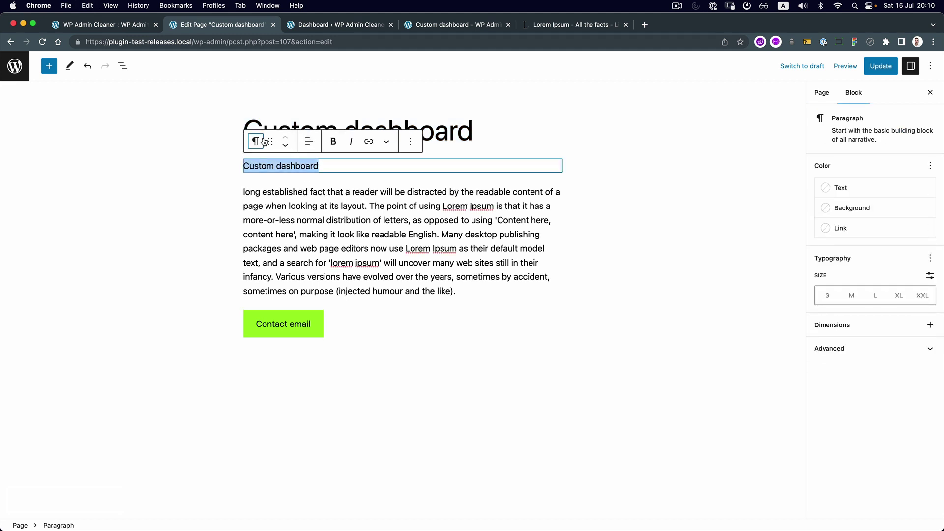
pyautogui.click(264, 142)
pyautogui.click(274, 189)
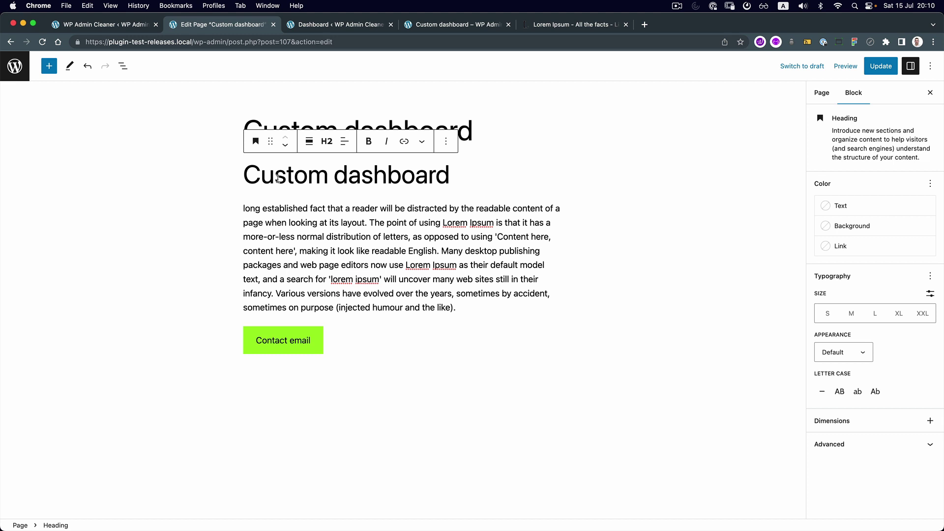
pyautogui.click(881, 66)
# - Reload the dashboard to confirm the new heading appears
pyautogui.click(328, 30)
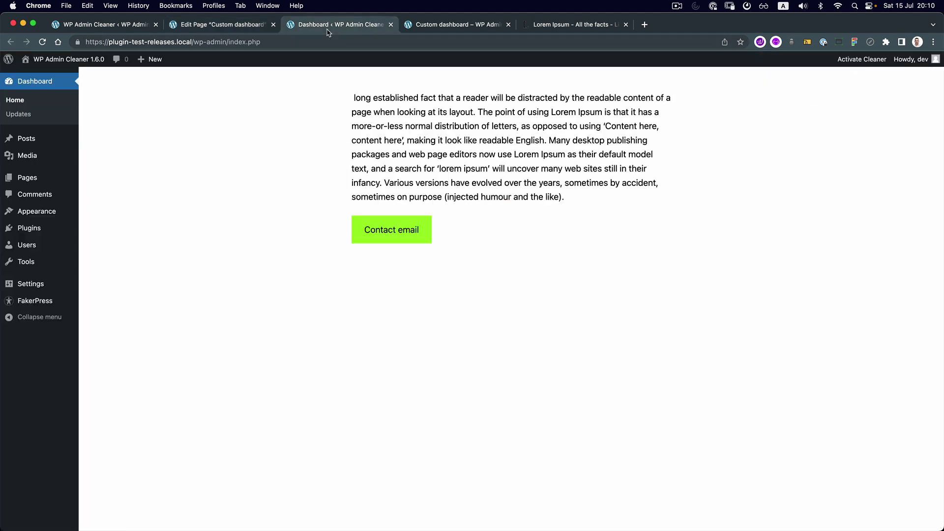
pyautogui.press('super+r')
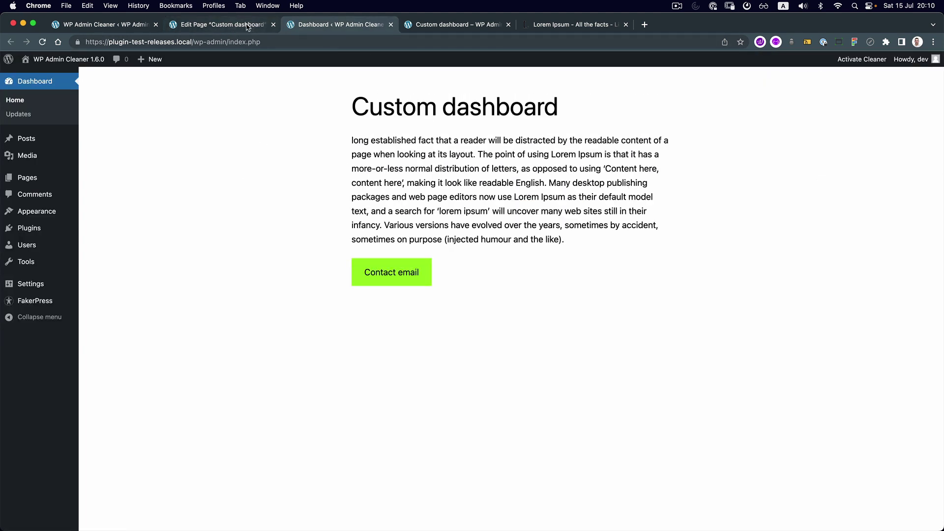
pyautogui.click(233, 28)
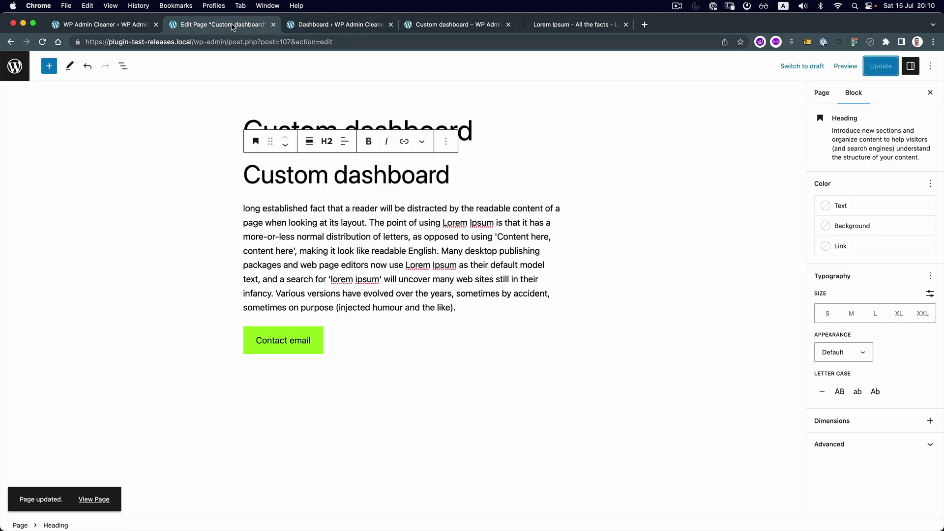
# - Insert an empty YouTube embed block below the paragraph using /youtube
pyautogui.click(457, 305)
pyautogui.press('Return')
pyautogui.write('/')
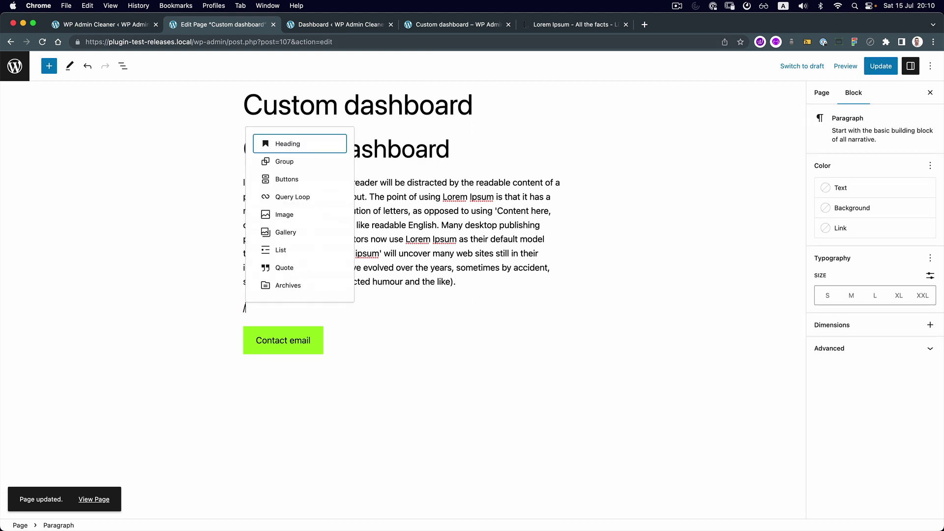
pyautogui.write('yo')
pyautogui.press('Return')
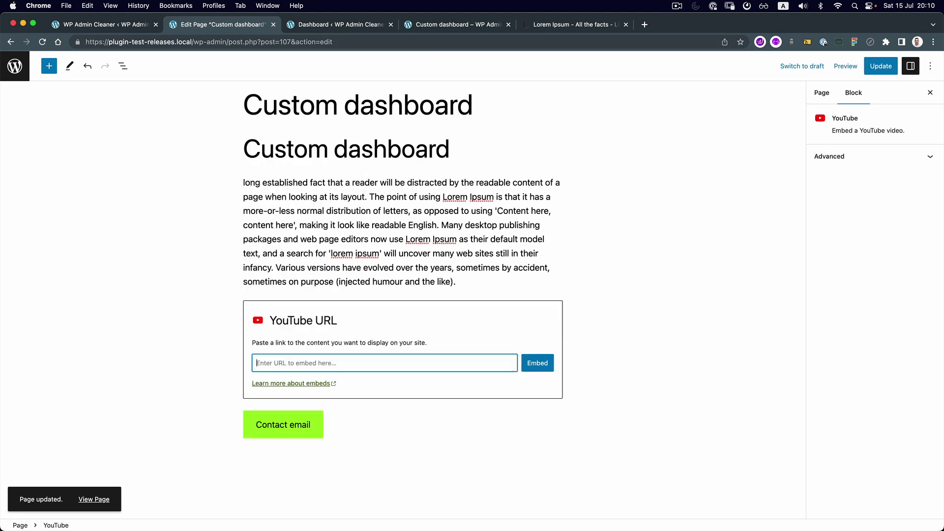
# - Go to YouTube in a new tab and open the Bricks Builder Template Widget video
pyautogui.click(645, 25)
pyautogui.write('youtube')
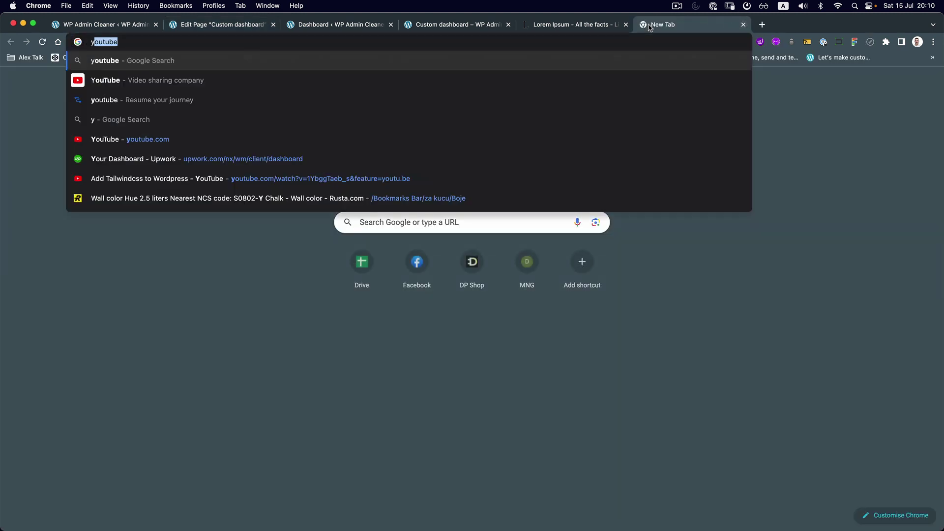
pyautogui.press('Return')
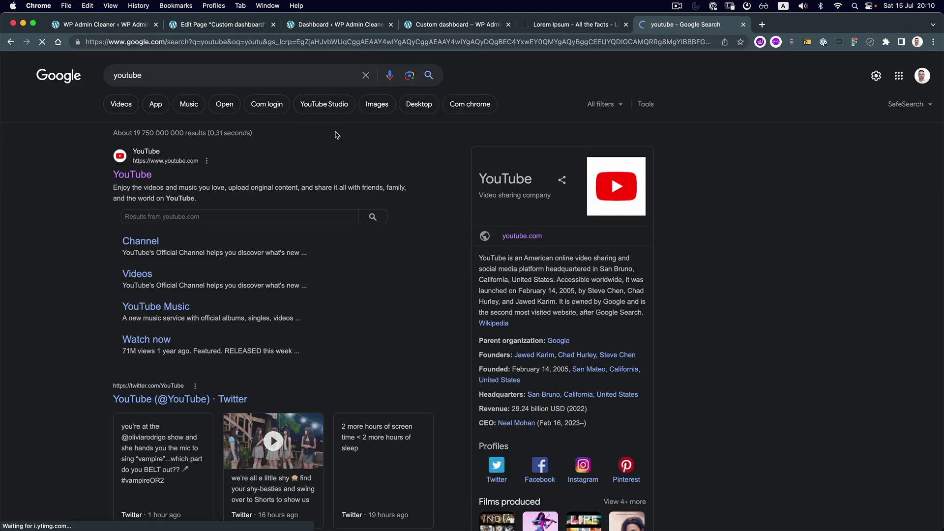
pyautogui.click(116, 176)
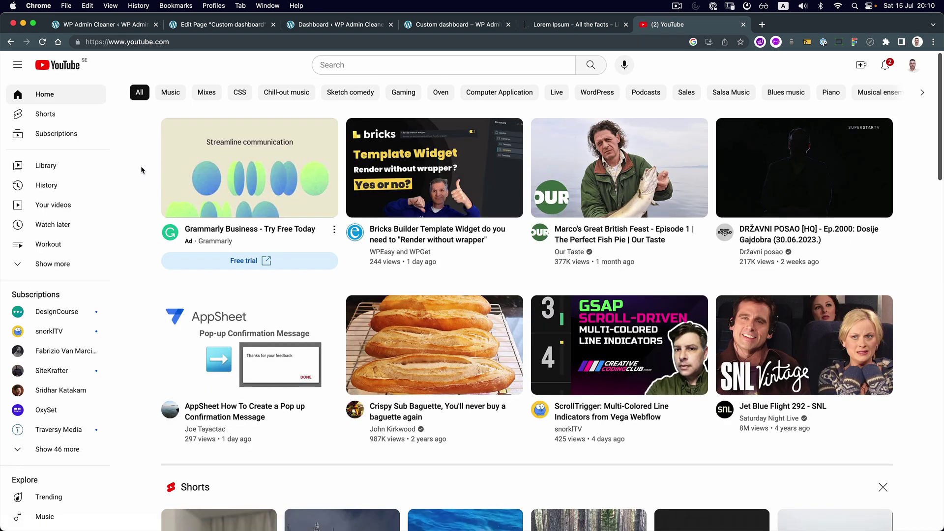
pyautogui.click(451, 234)
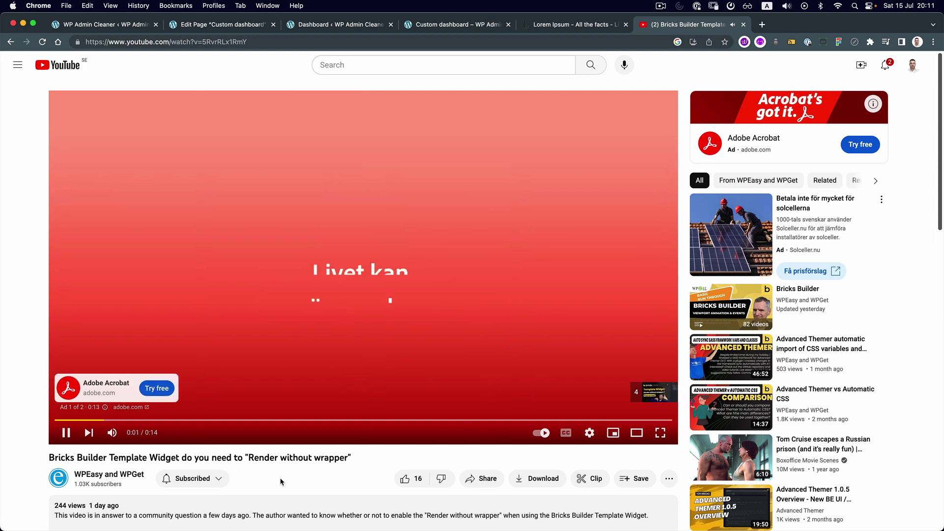
# - Copy the video's share link and close the YouTube tab
pyautogui.click(482, 479)
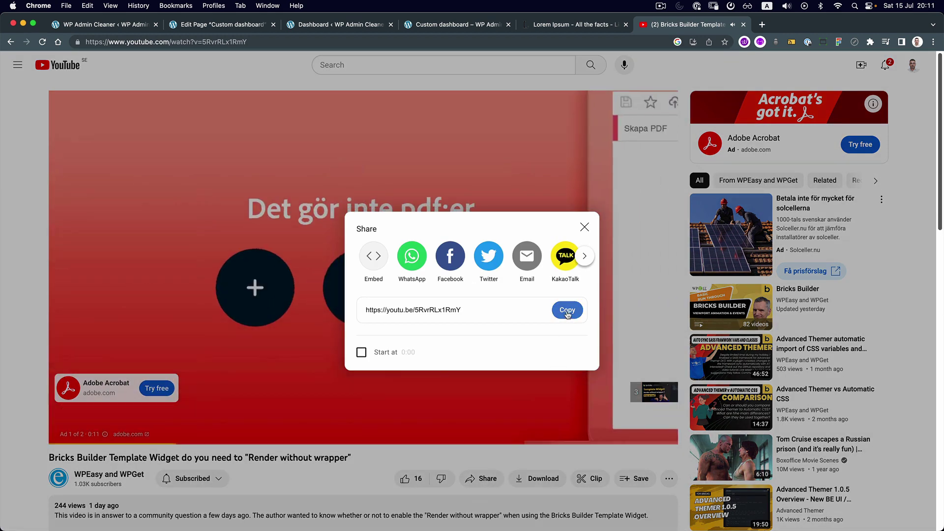
pyautogui.click(567, 310)
pyautogui.press('super+w')
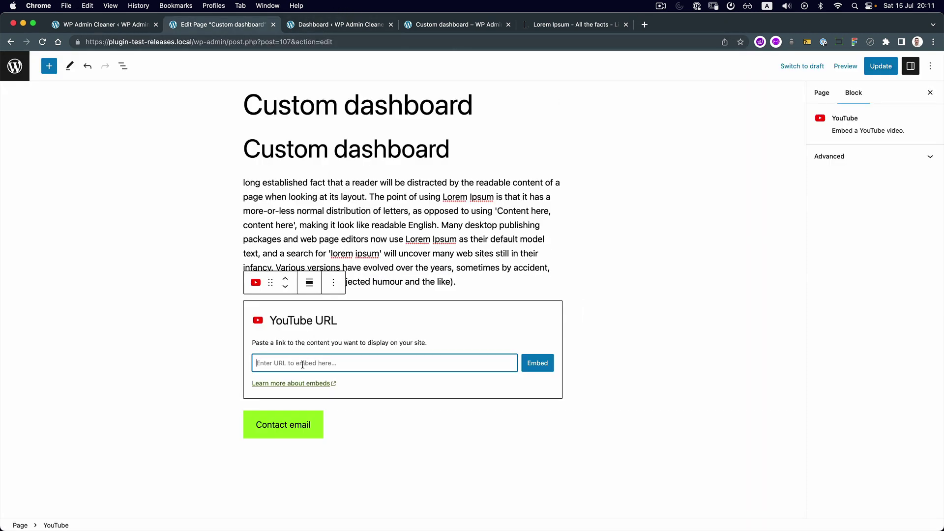
# - Embed the Bricks Builder Template Widget video, update the page, and view the live dashboard
pyautogui.press('super+v')
pyautogui.click(537, 363)
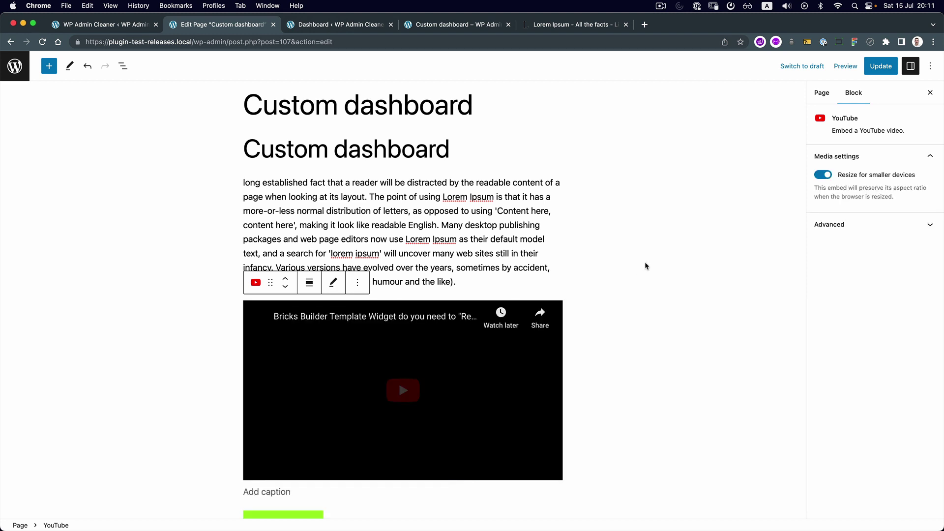
pyautogui.scroll(-1, 620, 267)
pyautogui.scroll(-1, 615, 270)
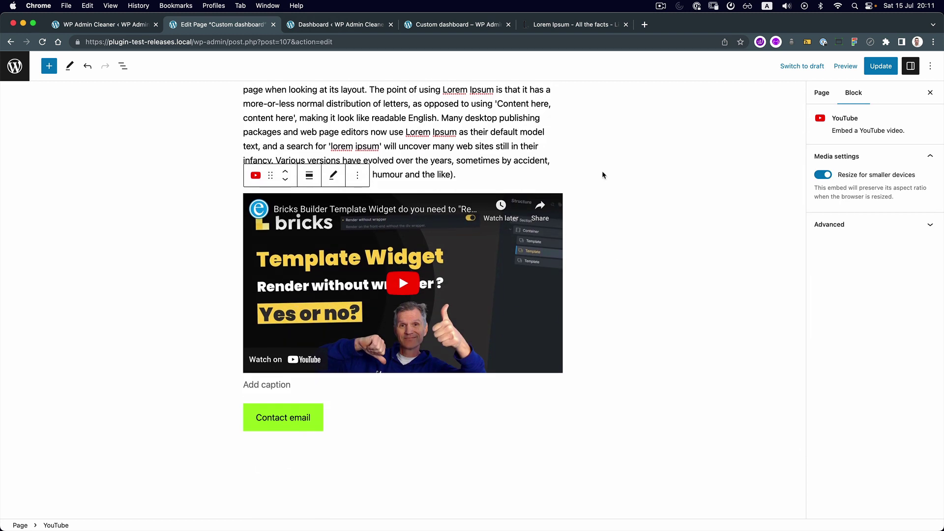
pyautogui.click(885, 69)
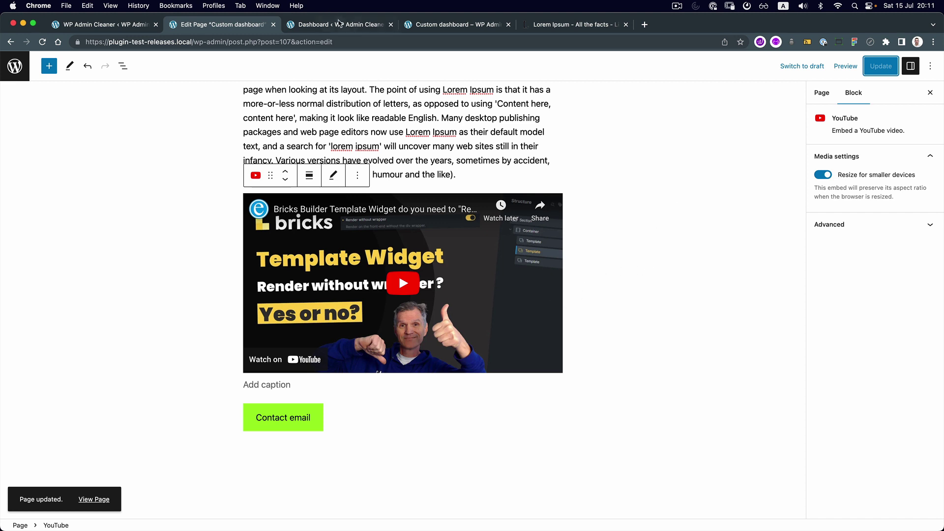
pyautogui.click(339, 24)
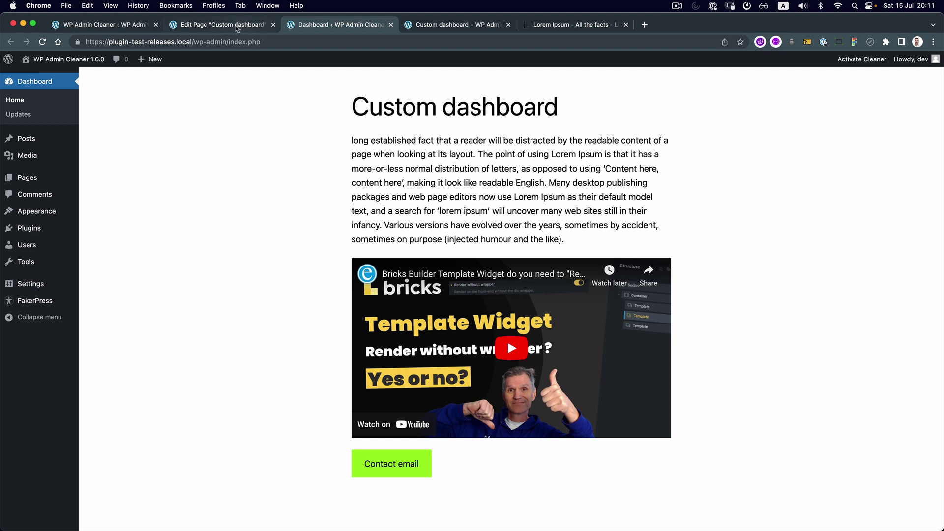
# - In the page editor, remove the YouTube embed and the Contact email button blocks
pyautogui.click(236, 26)
pyautogui.click(357, 176)
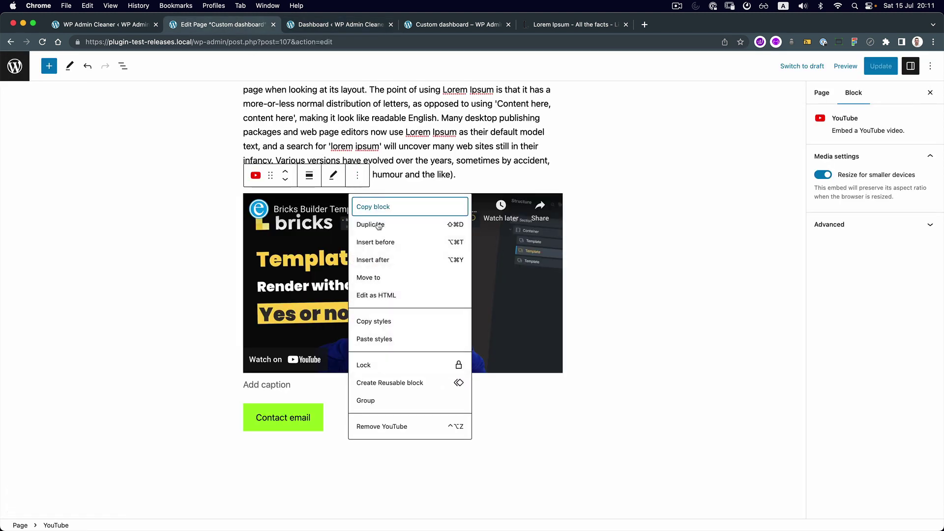
pyautogui.click(387, 426)
pyautogui.click(373, 306)
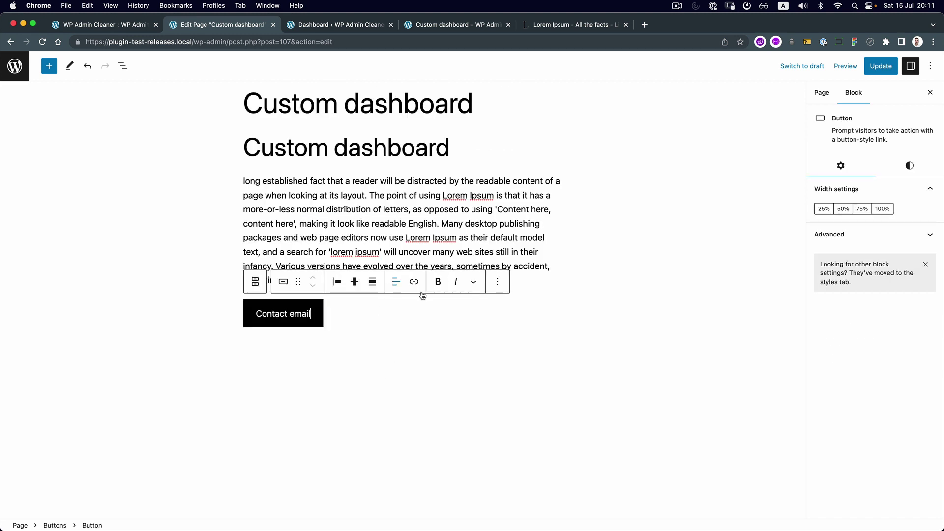
pyautogui.click(497, 282)
pyautogui.click(523, 462)
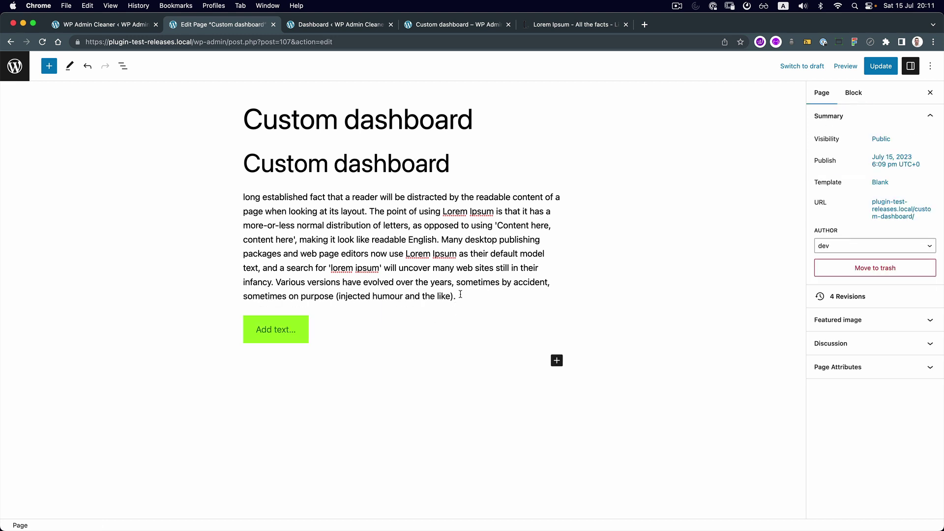
# - Delete the Lorem Ipsum paragraph, update the page, and return to the dashboard
pyautogui.moveTo(460, 294); pyautogui.dragTo(214, 194)
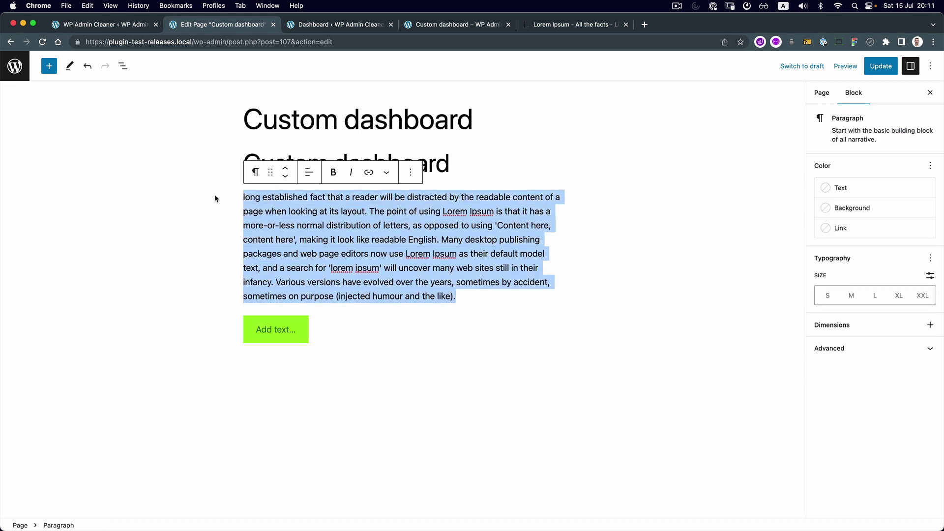
pyautogui.press('BackSpace')
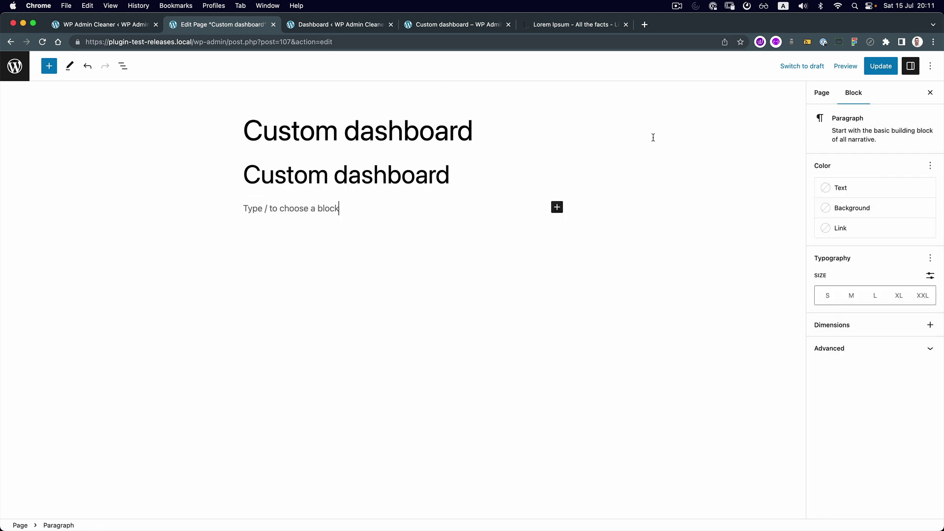
pyautogui.click(881, 67)
pyautogui.click(328, 24)
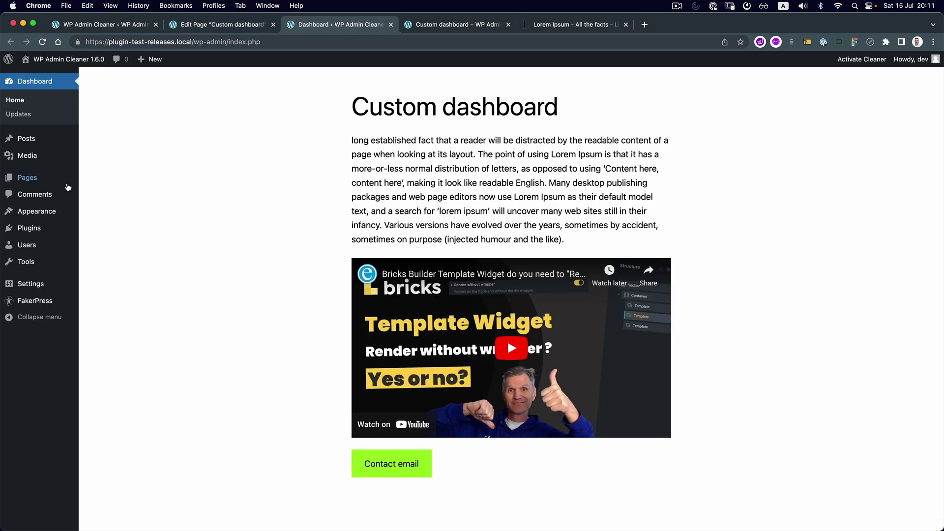
# - Activate the Custom Post Type UI plugin from the Plugins list
pyautogui.moveTo(36, 220)
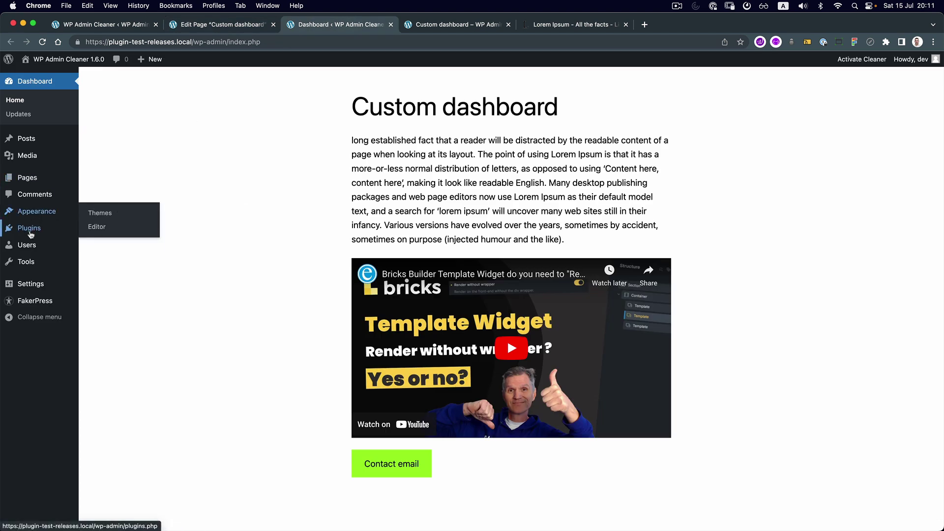
pyautogui.click(29, 230)
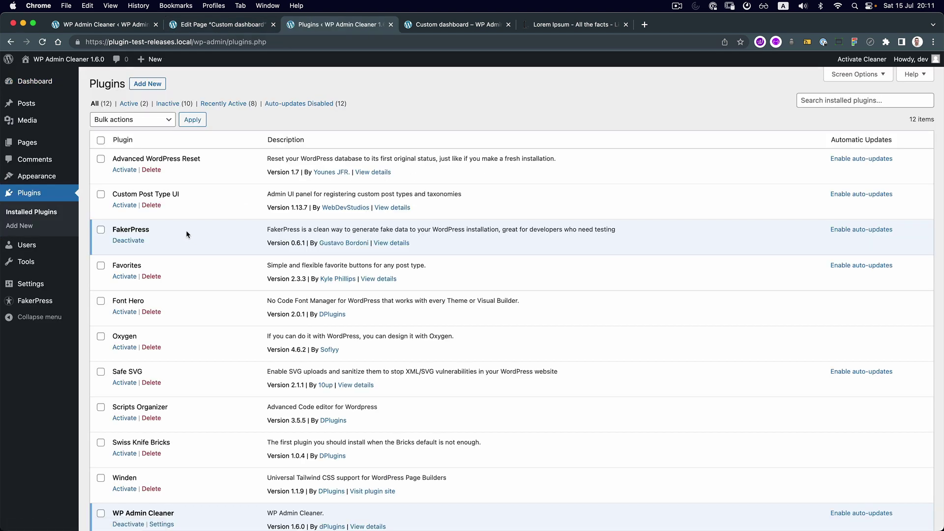
pyautogui.scroll(-1, 186, 230)
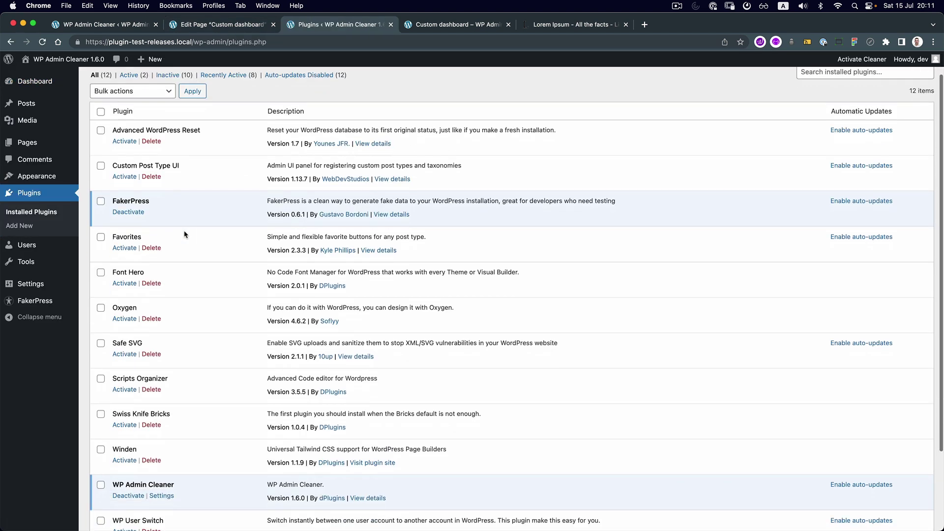
pyautogui.click(125, 177)
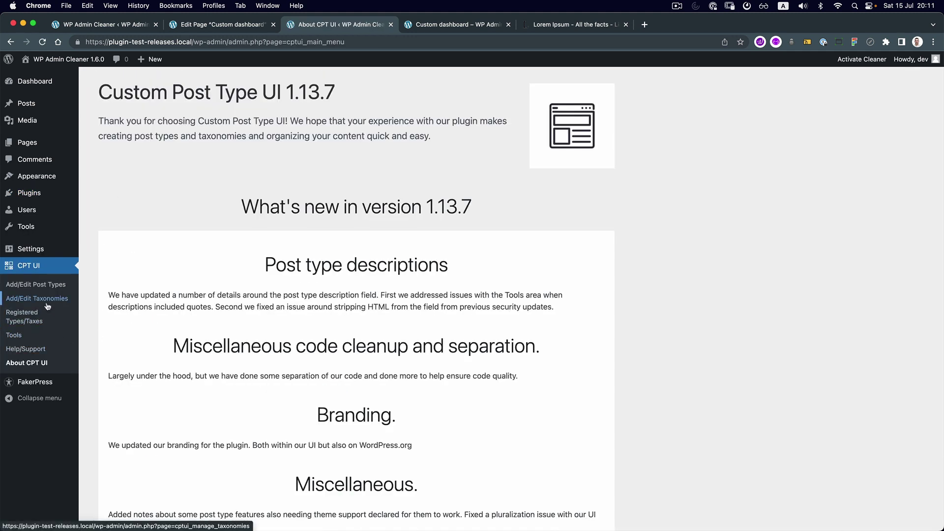
# - Add a post type with slug 'docs' and plural and singular labels 'Docs'
pyautogui.click(36, 285)
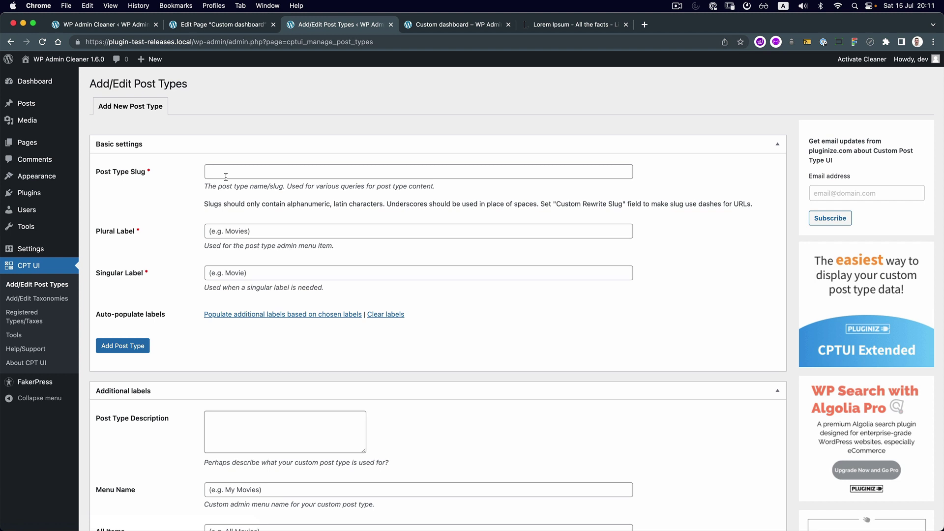
pyautogui.click(226, 172)
pyautogui.write('docs')
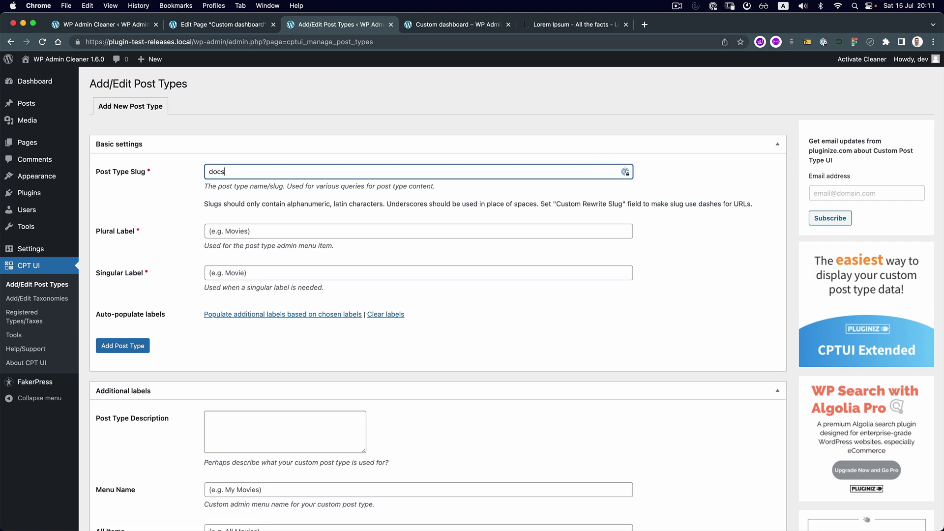
pyautogui.click(209, 231)
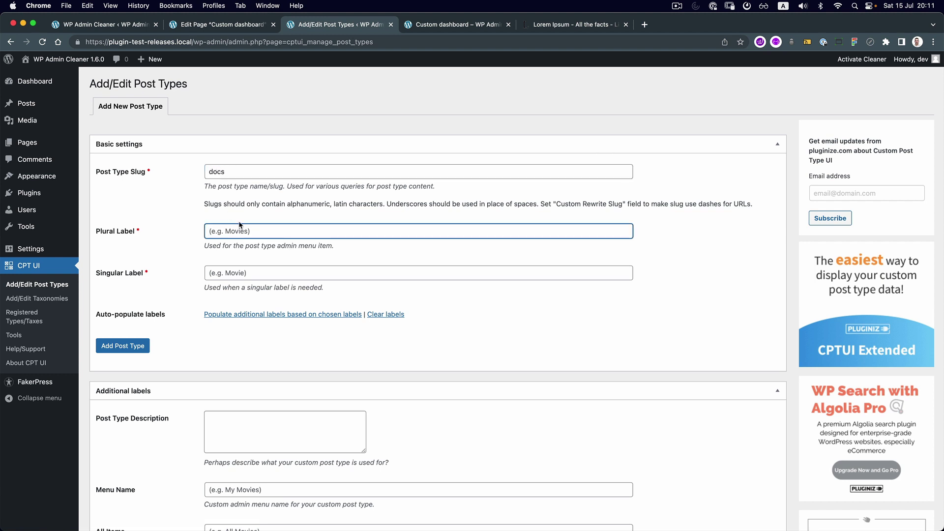
pyautogui.write('D')
pyautogui.press('Tab')
pyautogui.write('Docs')
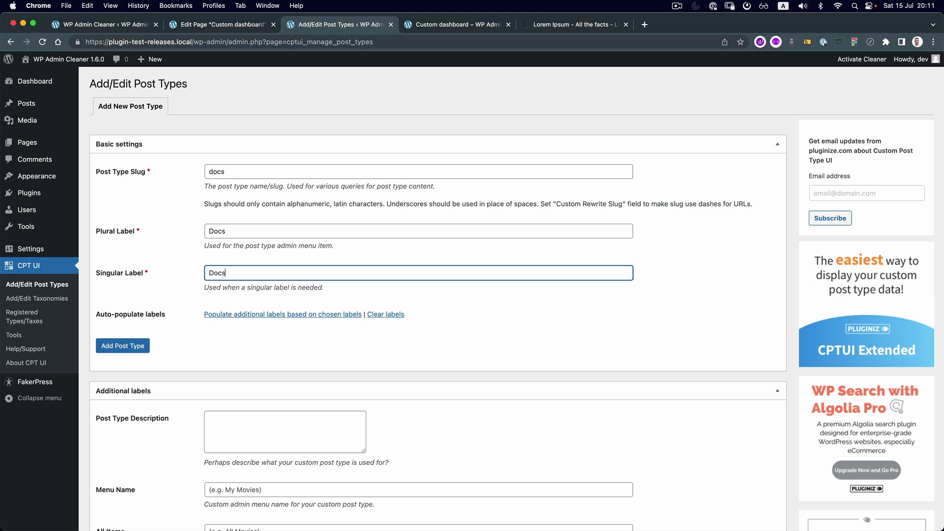
pyautogui.click(123, 345)
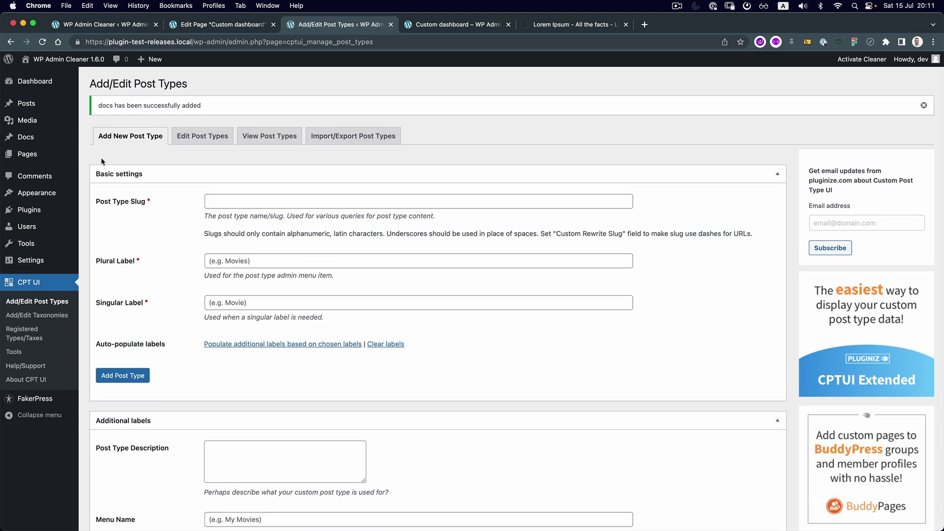
# - In FakerPress Posts, set the post type to Docs and quantity to 10
pyautogui.click(52, 397)
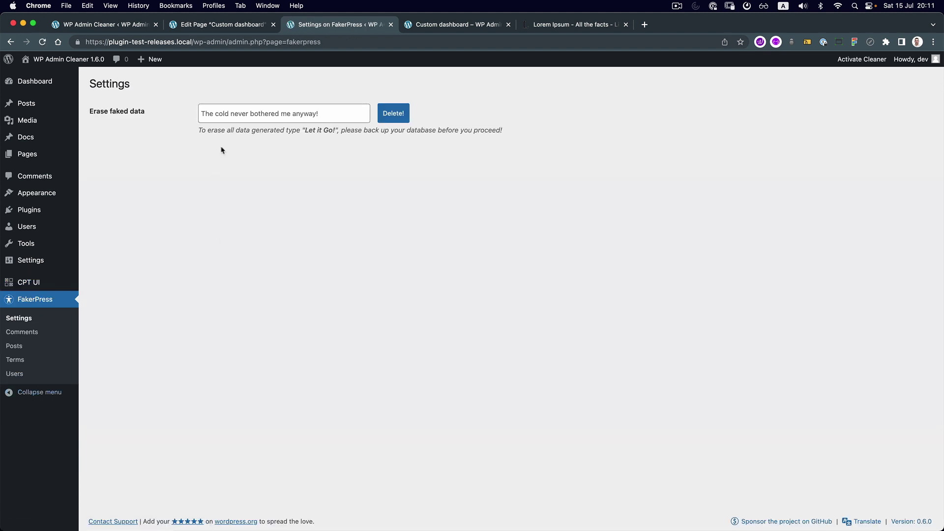
pyautogui.click(24, 333)
pyautogui.click(14, 346)
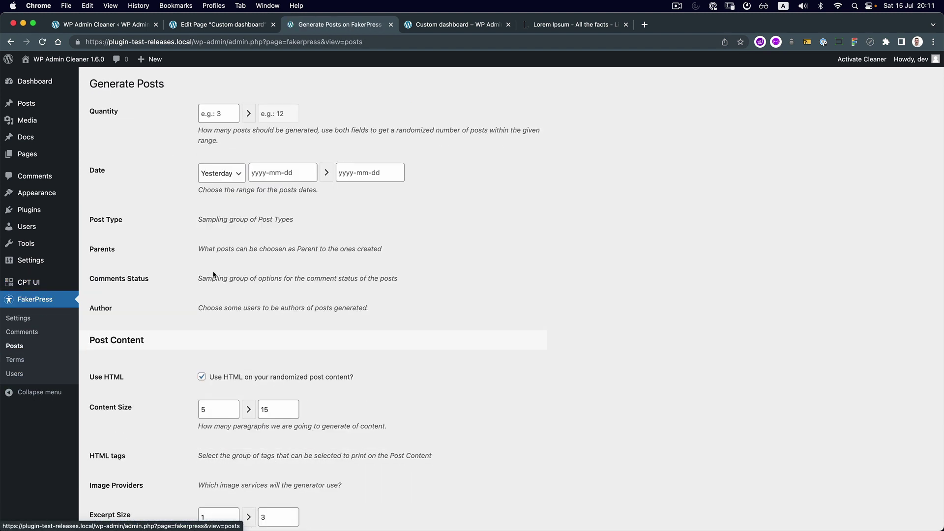
pyautogui.click(205, 220)
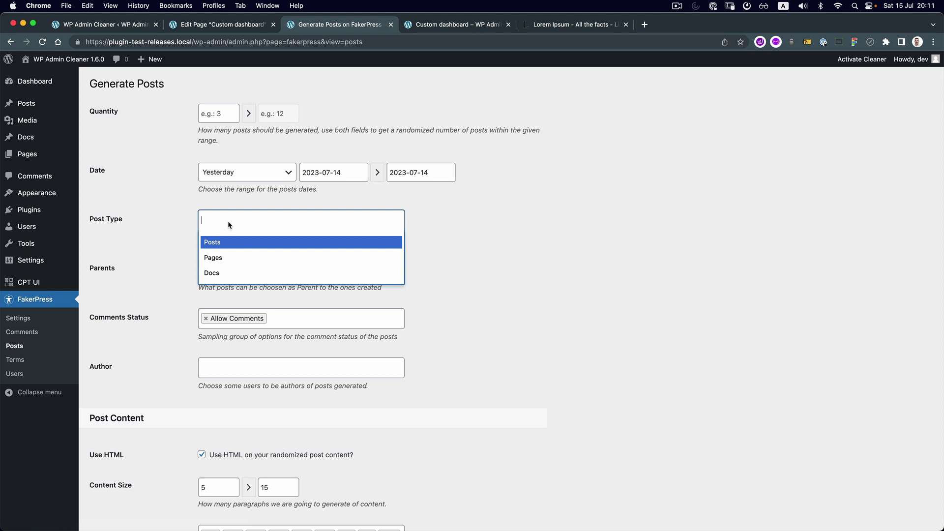
pyautogui.click(223, 273)
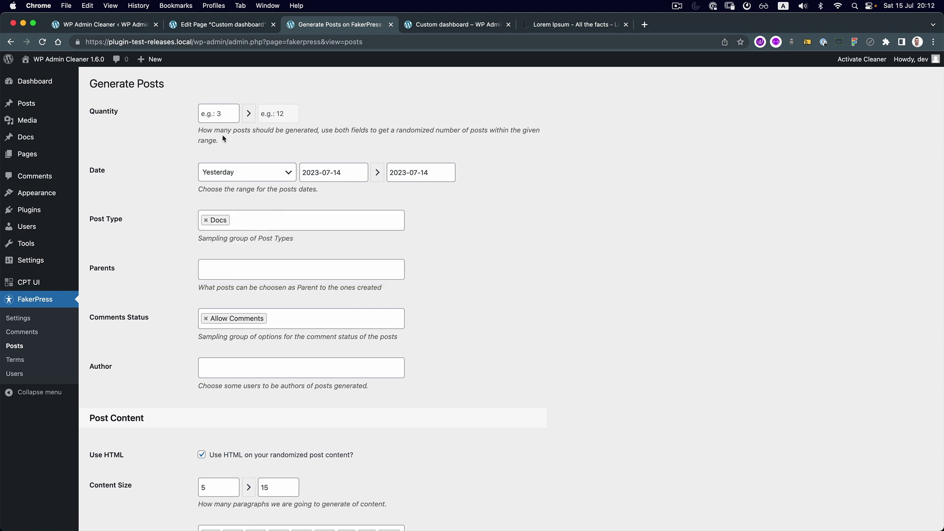
pyautogui.click(220, 114)
pyautogui.write('10')
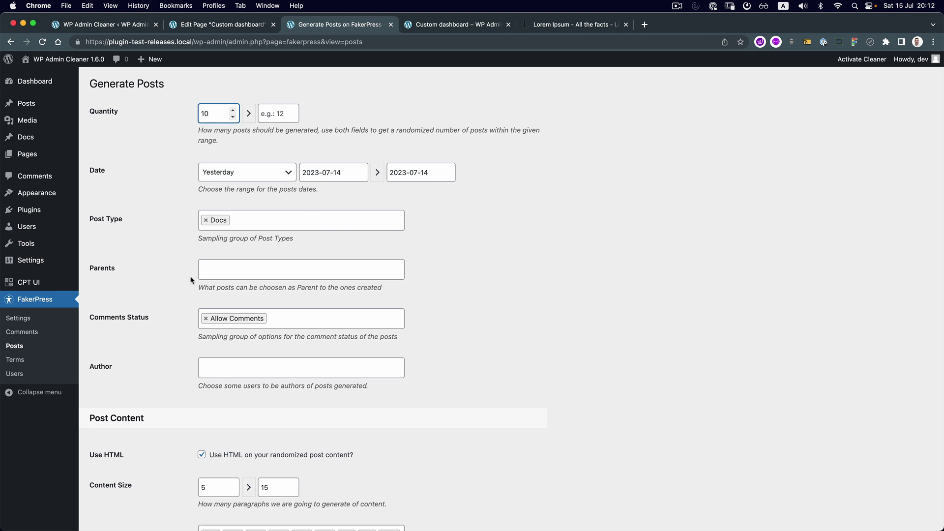
# - Remove Tags, Categories, Placeholder.com and Lorem Picsum, generate the posts, and open All Docs
pyautogui.scroll(-6, 398, 304)
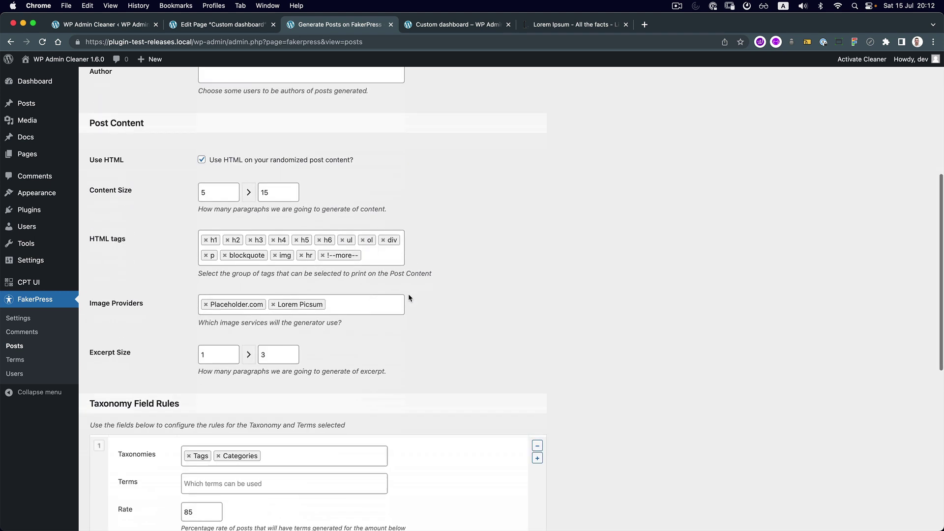
pyautogui.scroll(-8, 233, 331)
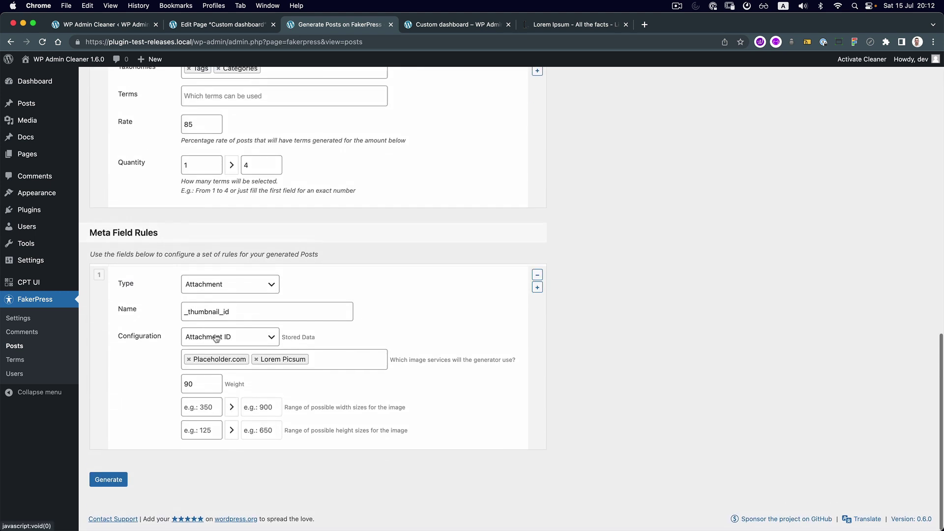
pyautogui.scroll(1, 251, 121)
pyautogui.click(189, 124)
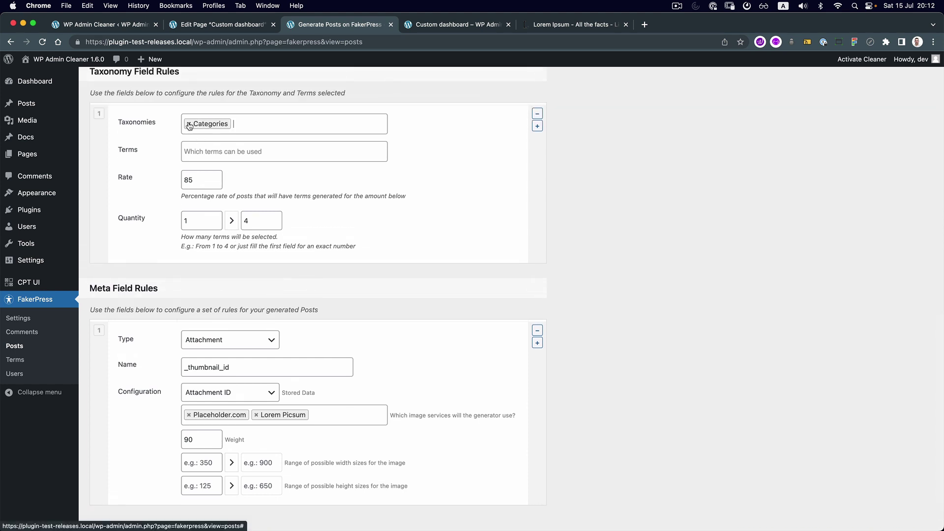
pyautogui.click(189, 123)
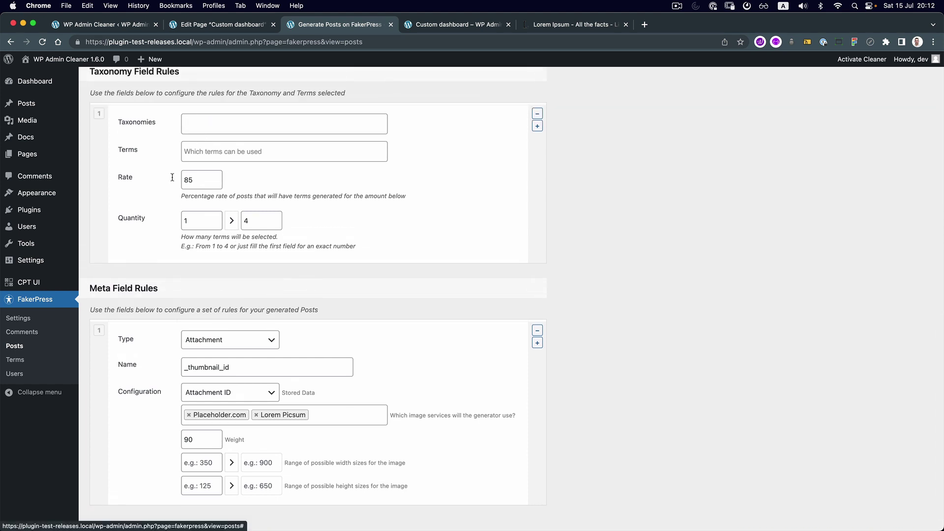
pyautogui.click(189, 414)
pyautogui.click(189, 414)
pyautogui.scroll(-2, 123, 396)
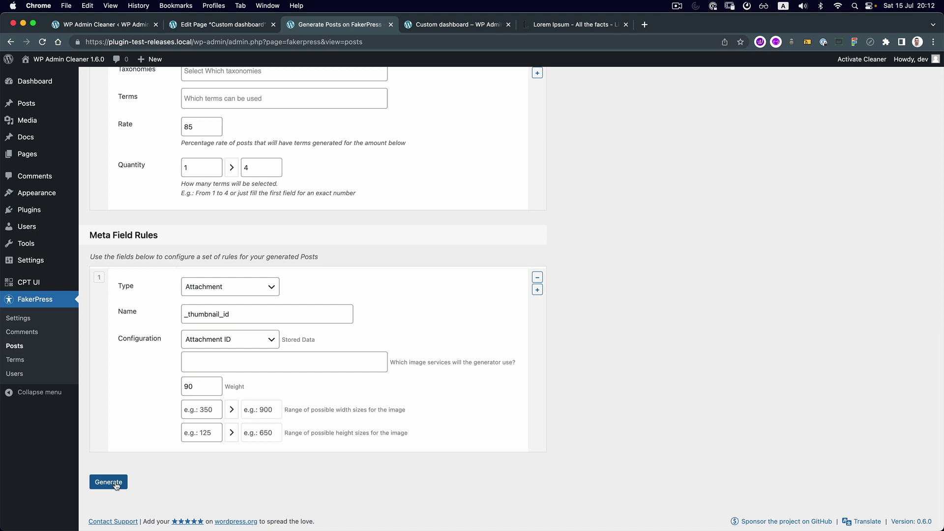
pyautogui.click(108, 482)
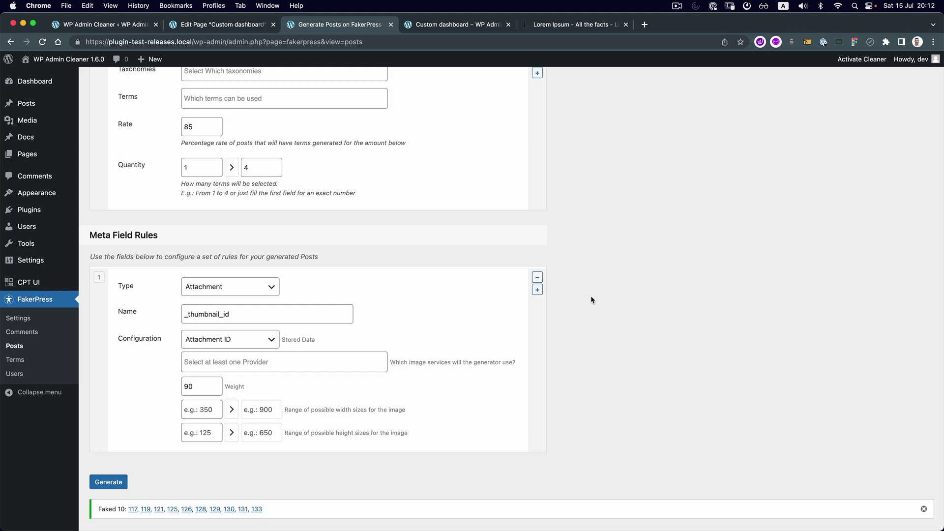
pyautogui.scroll(7, 592, 300)
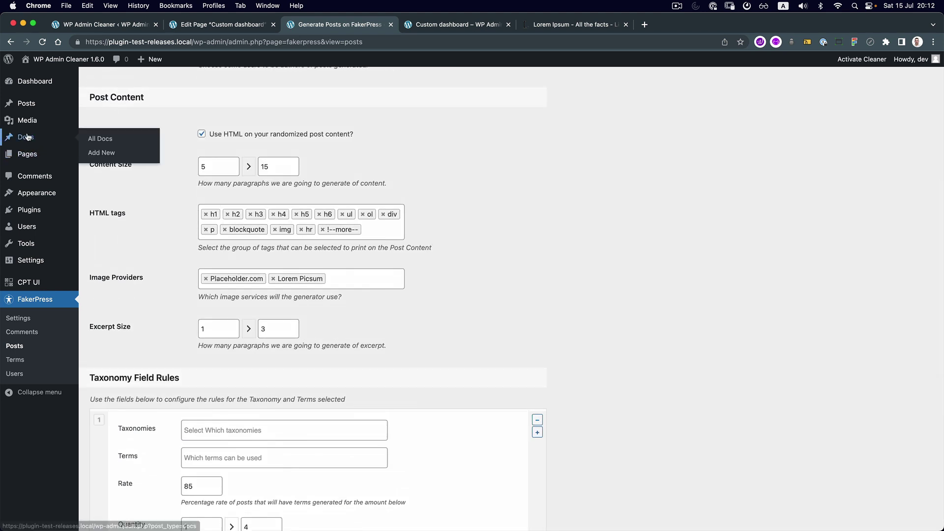
pyautogui.click(25, 137)
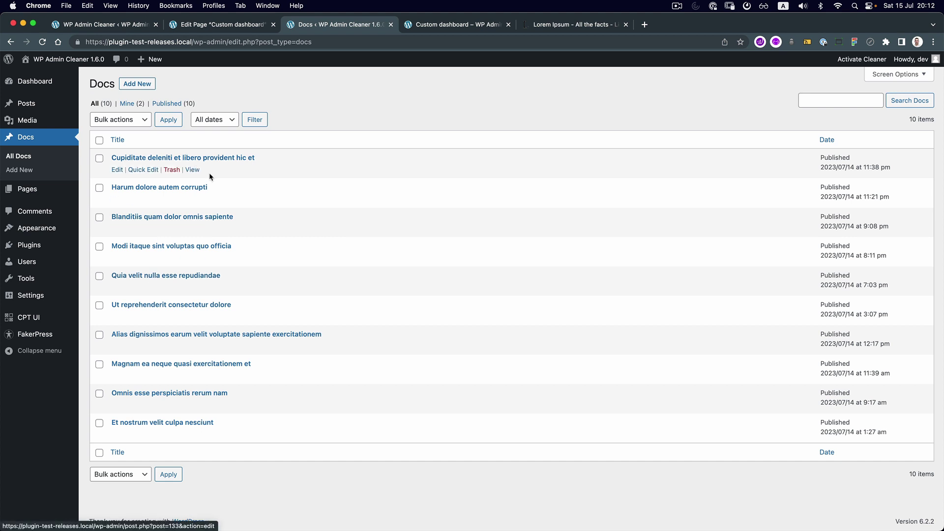
# - Insert a Query Loop block on the Custom dashboard page using the blank Title & Date layout
pyautogui.click(214, 29)
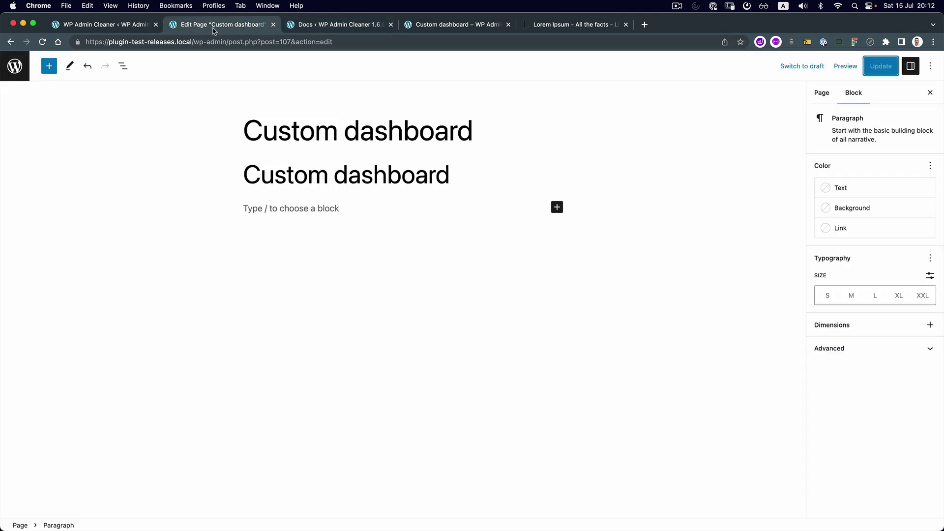
pyautogui.click(557, 207)
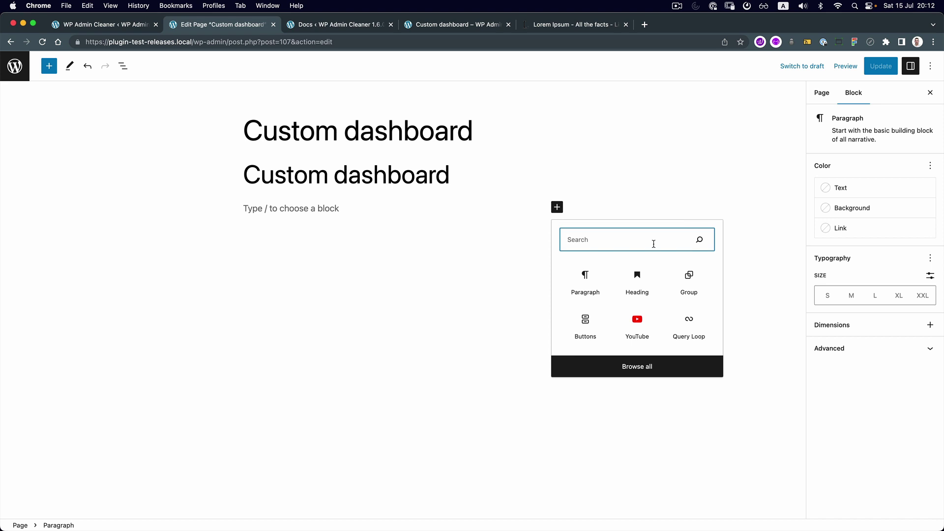
pyautogui.click(694, 323)
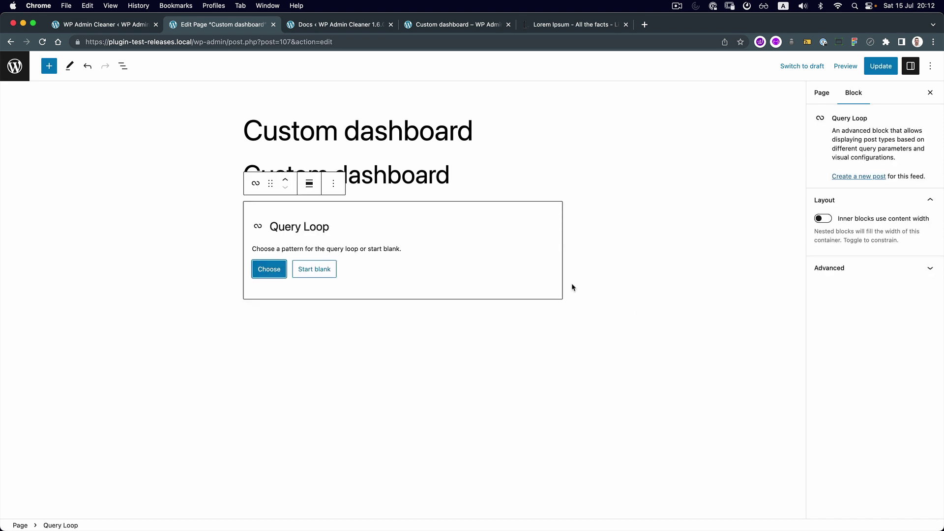
pyautogui.click(314, 269)
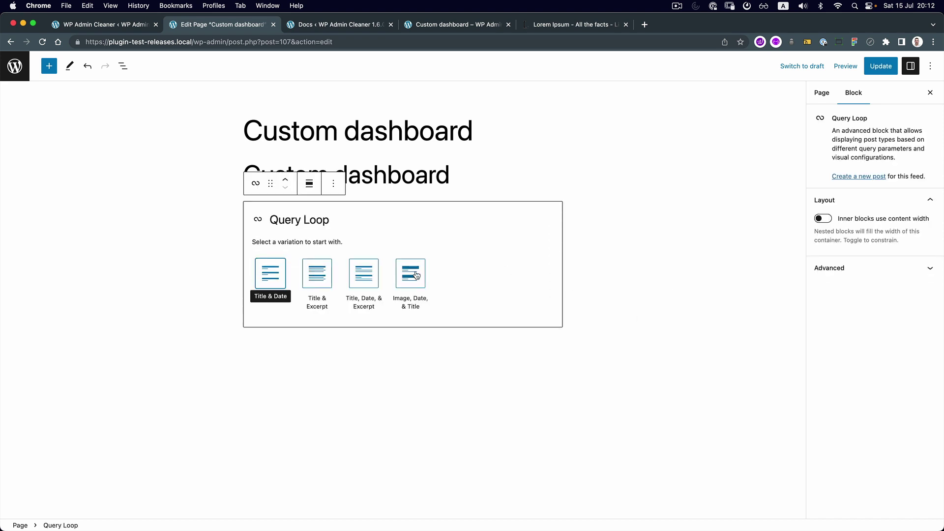
pyautogui.click(270, 274)
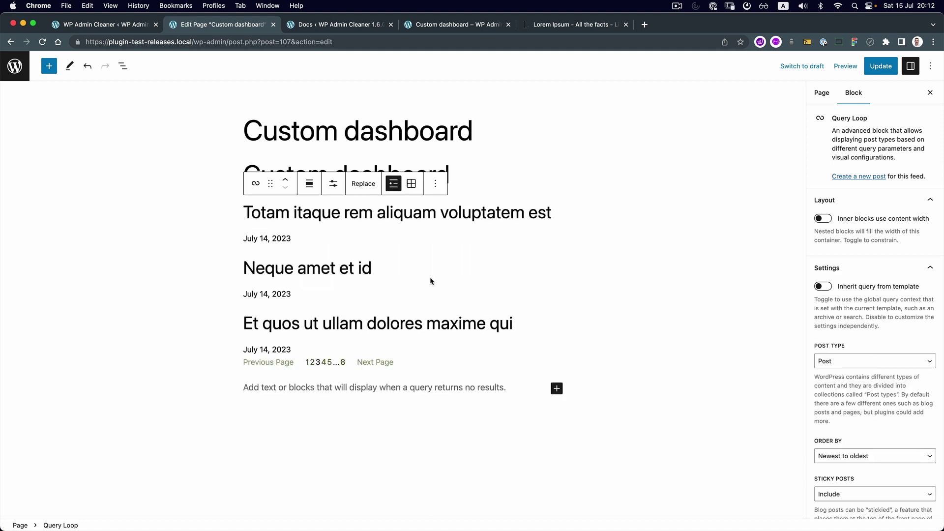
# - Delete the post date, pagination and no-results blocks from the query loop
pyautogui.click(310, 242)
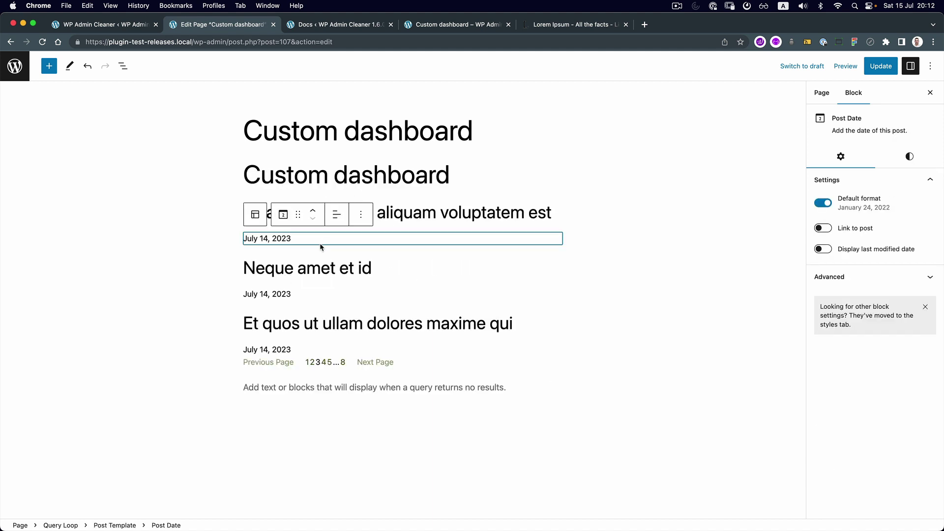
pyautogui.press('BackSpace')
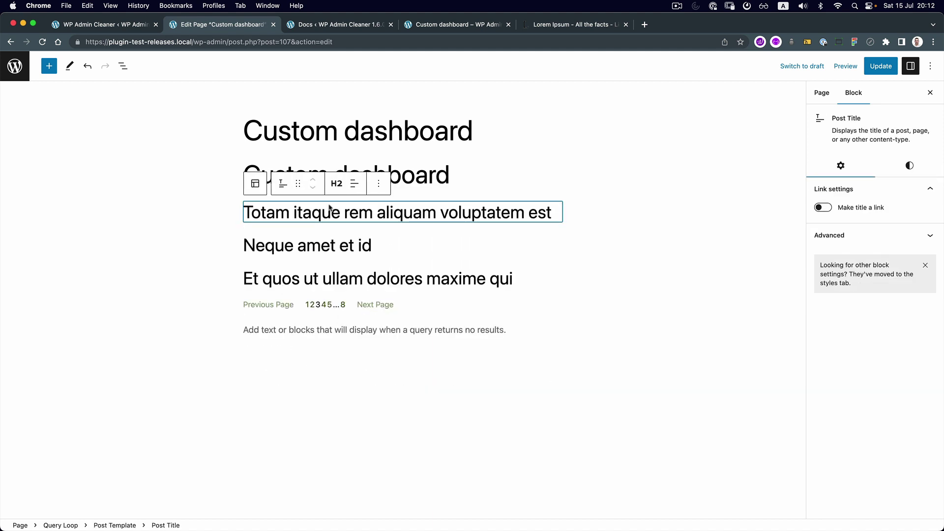
pyautogui.click(123, 66)
pyautogui.click(95, 193)
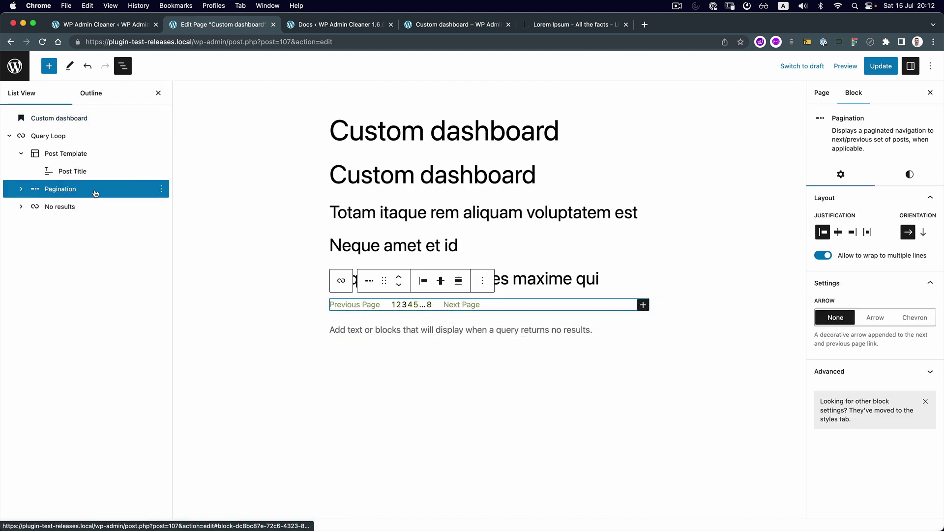
pyautogui.press('BackSpace')
pyautogui.click(96, 189)
pyautogui.press('BackSpace')
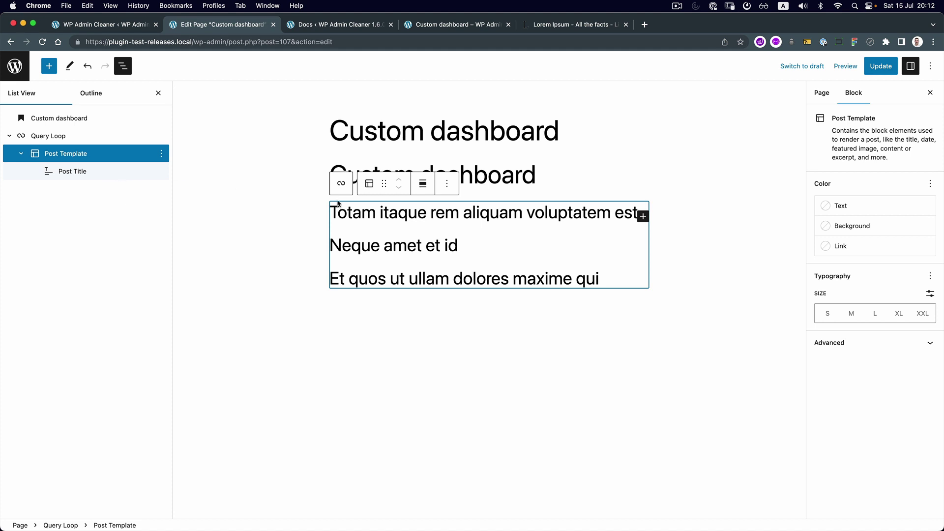
# - Look through the query loop's items-per-page, pattern and more-options menus without changing anything
pyautogui.click(90, 139)
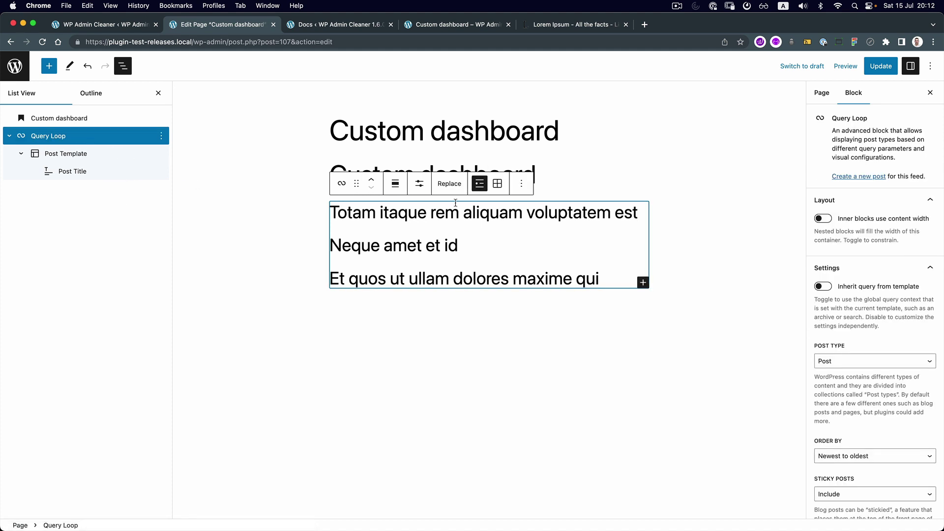
pyautogui.click(420, 184)
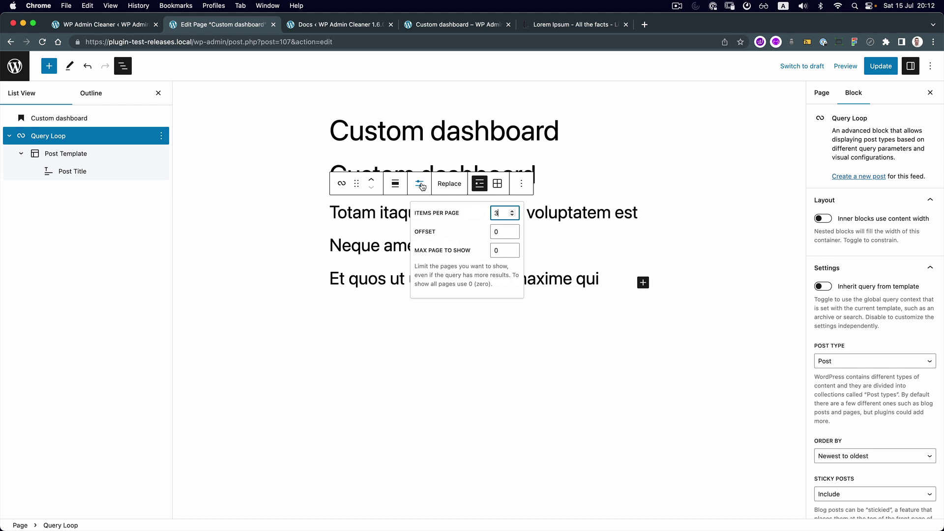
pyautogui.click(421, 185)
pyautogui.click(449, 183)
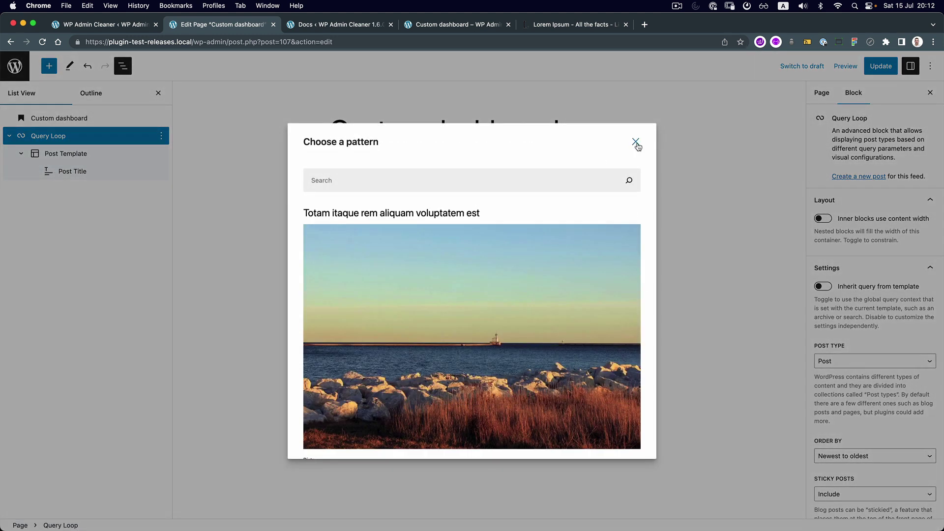
pyautogui.click(636, 142)
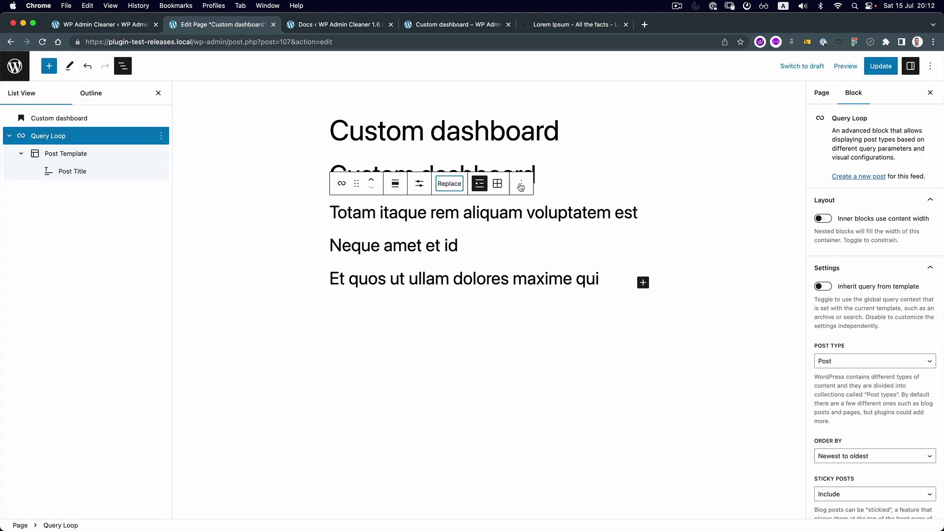
pyautogui.click(521, 185)
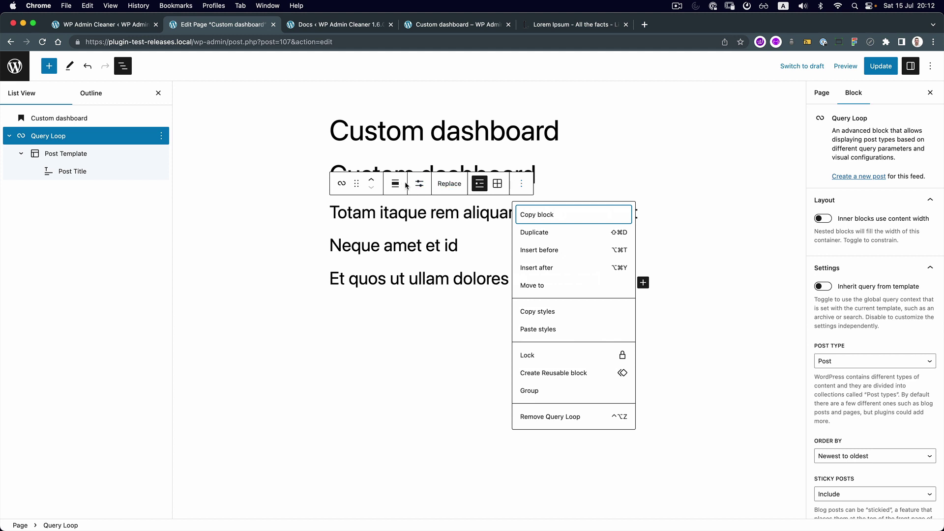
pyautogui.click(764, 244)
# - Reselect the query loop and set its post type to Docs
pyautogui.click(457, 227)
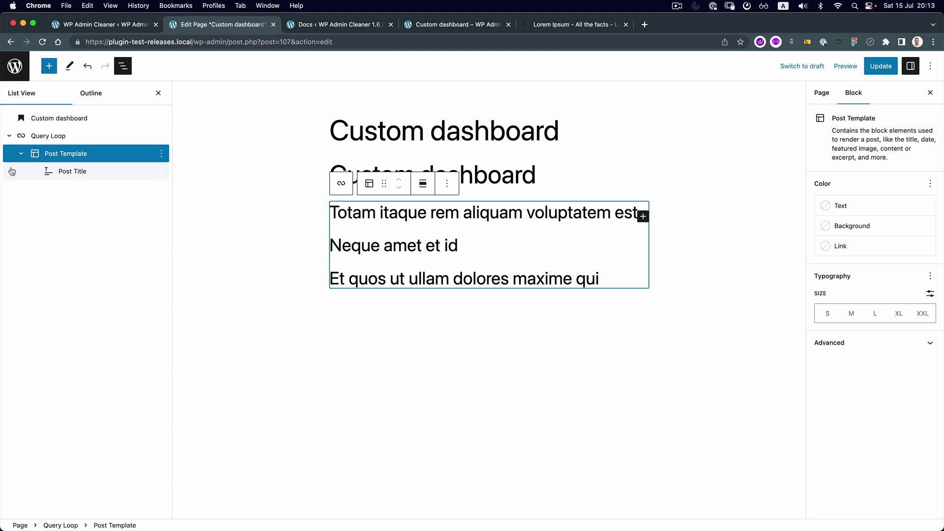
pyautogui.click(36, 136)
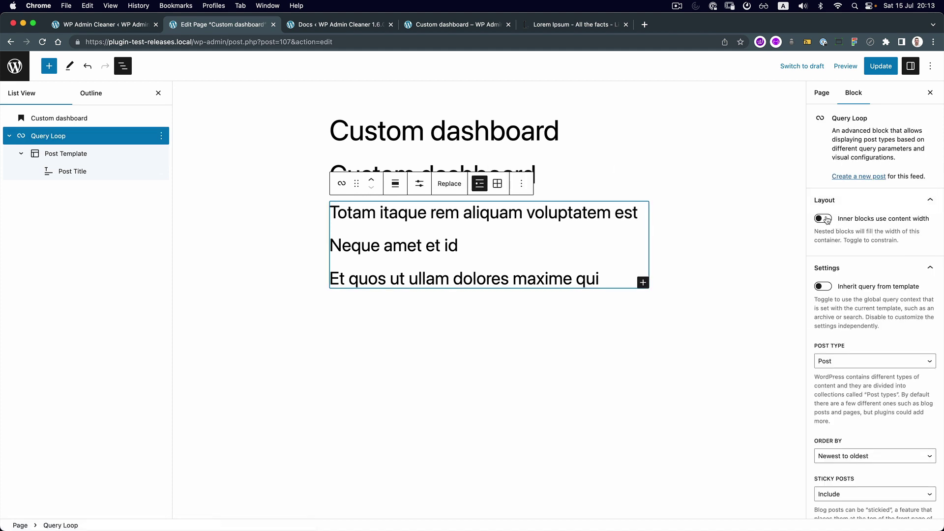
pyautogui.click(845, 362)
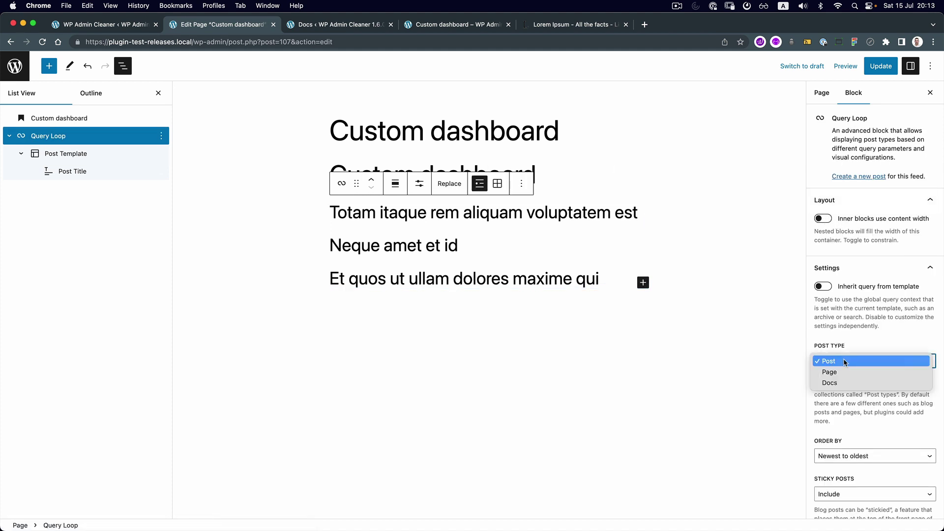
pyautogui.click(837, 385)
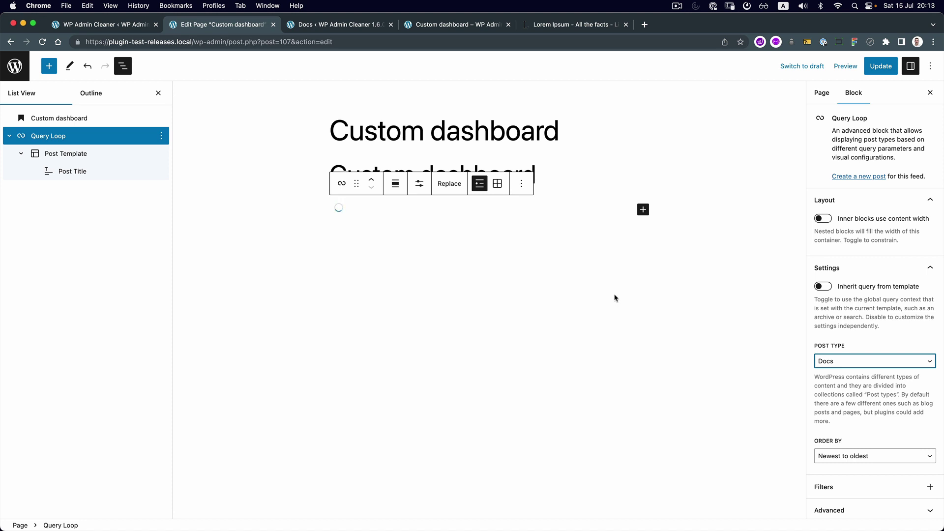
# - Update the Custom dashboard page and reload the editor
pyautogui.click(123, 175)
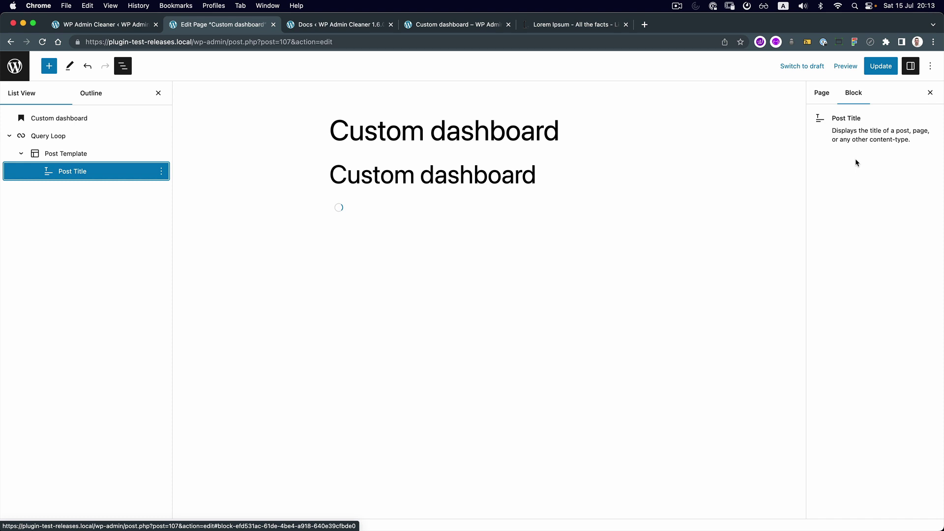
pyautogui.click(124, 156)
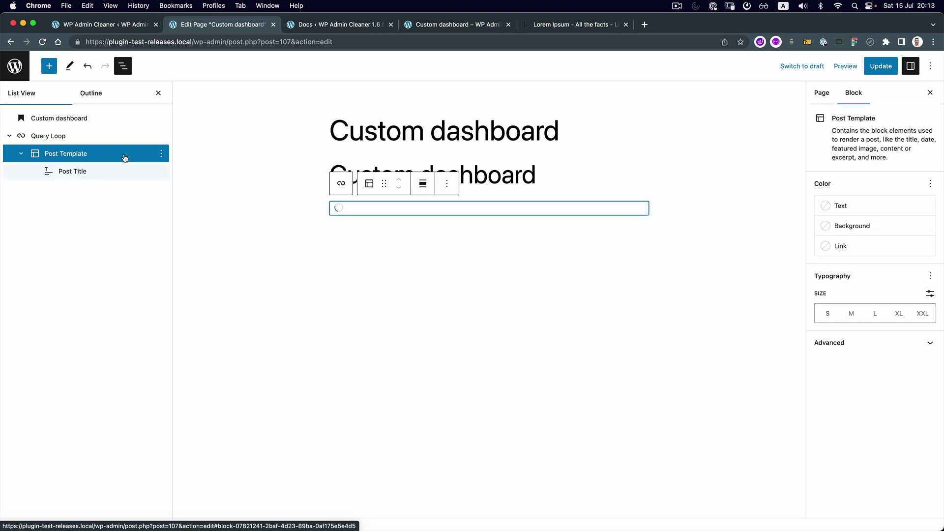
pyautogui.click(167, 170)
pyautogui.click(885, 67)
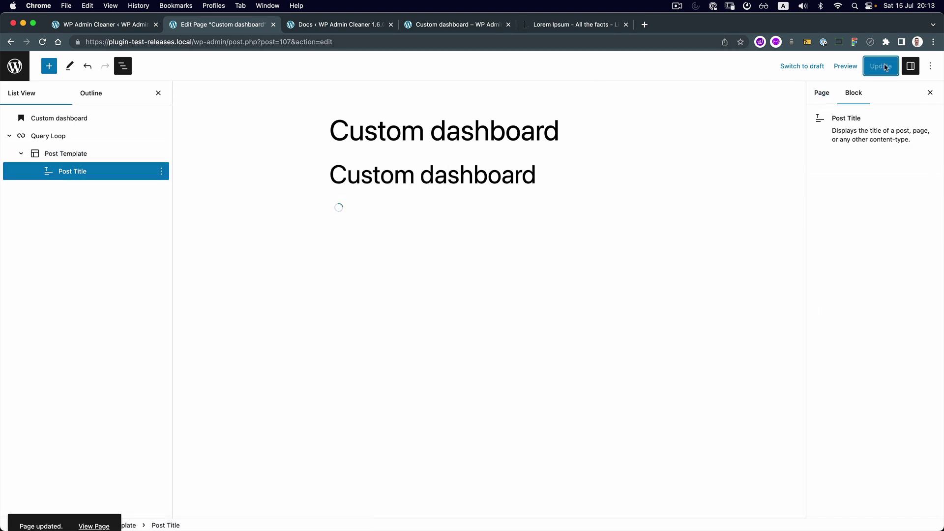
pyautogui.press('super+r')
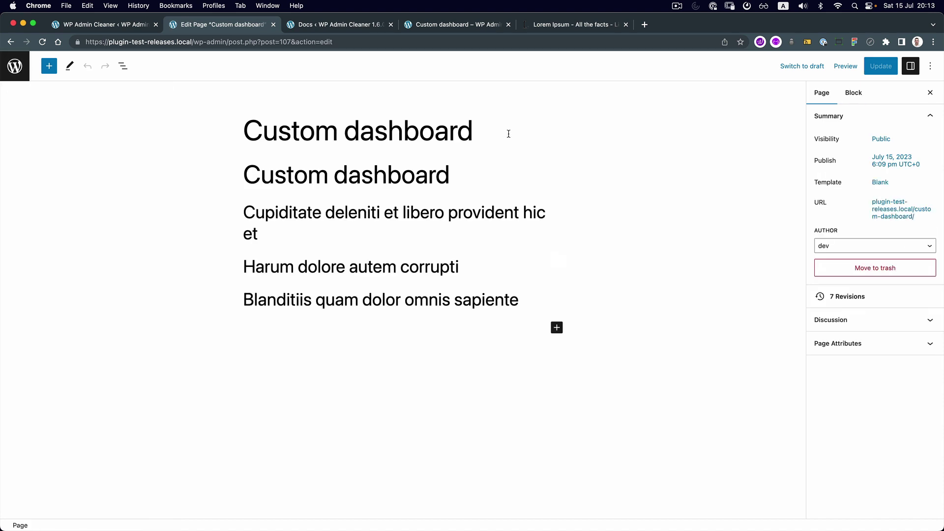
# - Select the query loop again through List View after the reload
pyautogui.click(335, 231)
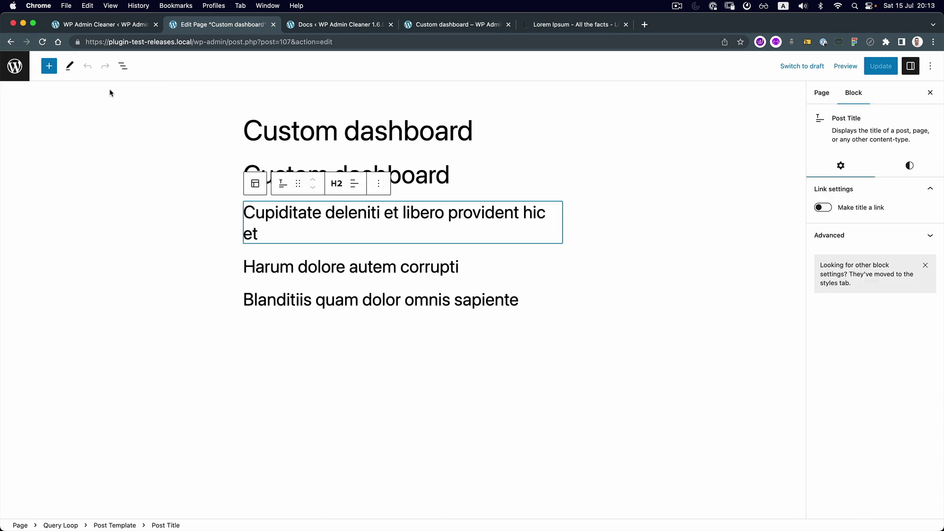
pyautogui.click(122, 66)
pyautogui.click(80, 153)
pyautogui.click(48, 136)
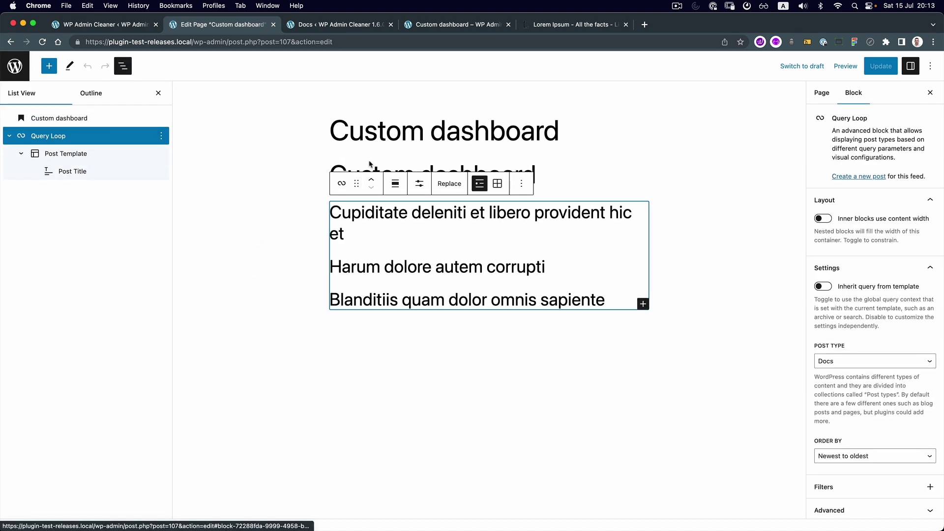
# - Keep the query loop's own query and set items per page to 10
pyautogui.click(830, 288)
pyautogui.click(830, 288)
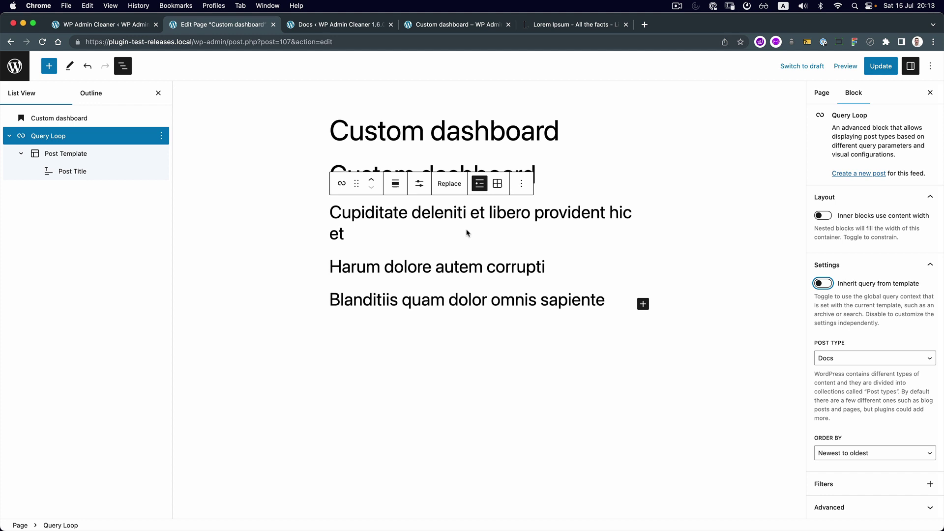
pyautogui.click(420, 184)
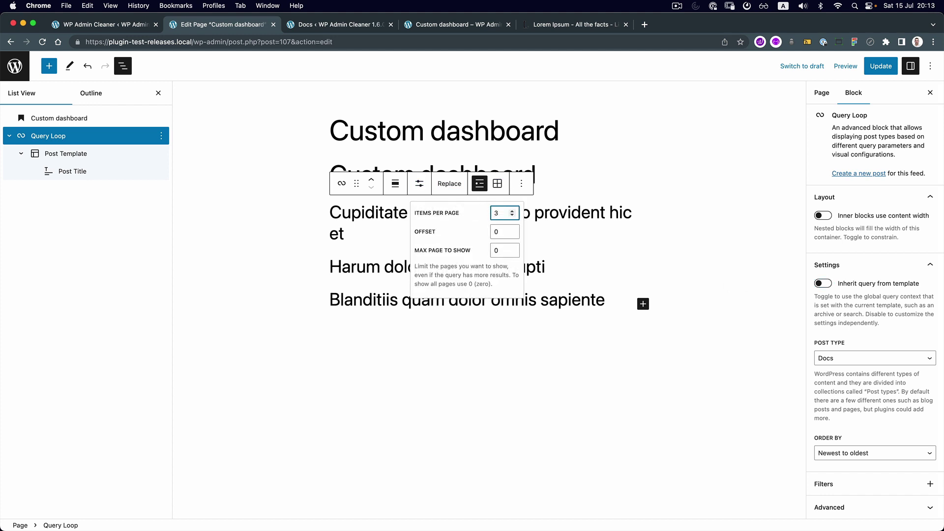
pyautogui.write('10')
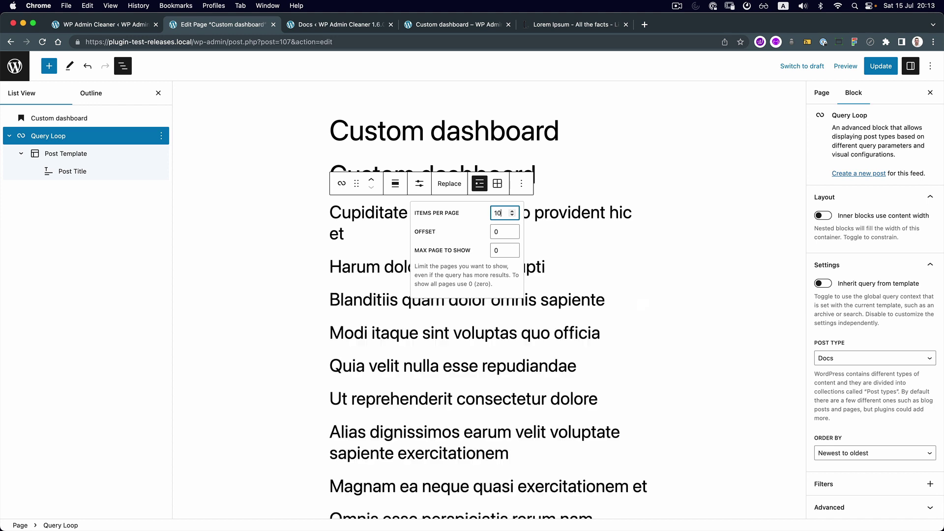
# - Make each Docs title a link opening in a new tab, and update the page
pyautogui.click(84, 171)
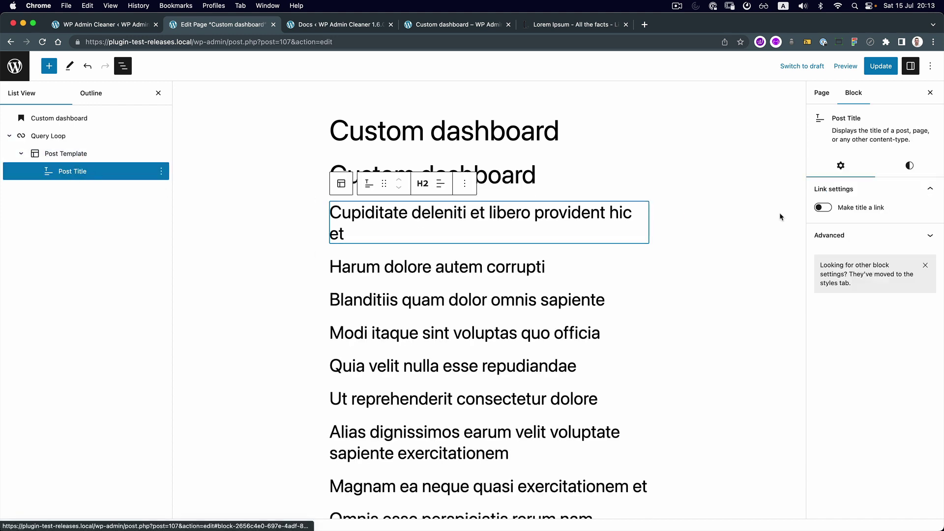
pyautogui.click(828, 208)
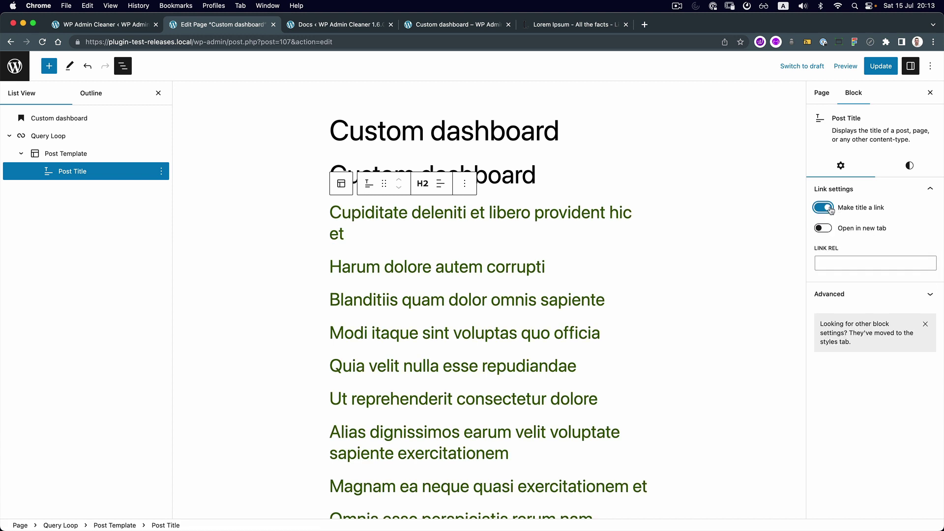
pyautogui.click(824, 228)
pyautogui.click(880, 66)
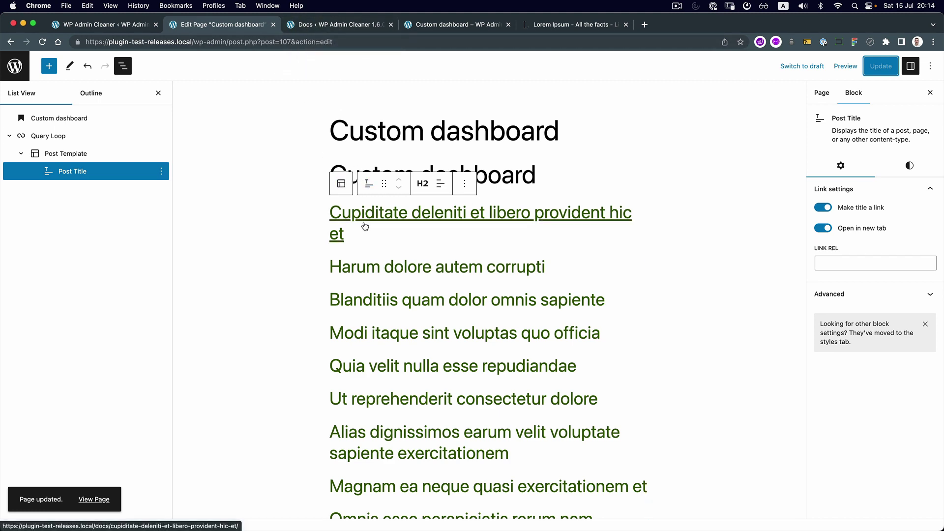
# - Check the Docs list and reload the live Custom dashboard page before returning to the admin dashboard
pyautogui.click(330, 27)
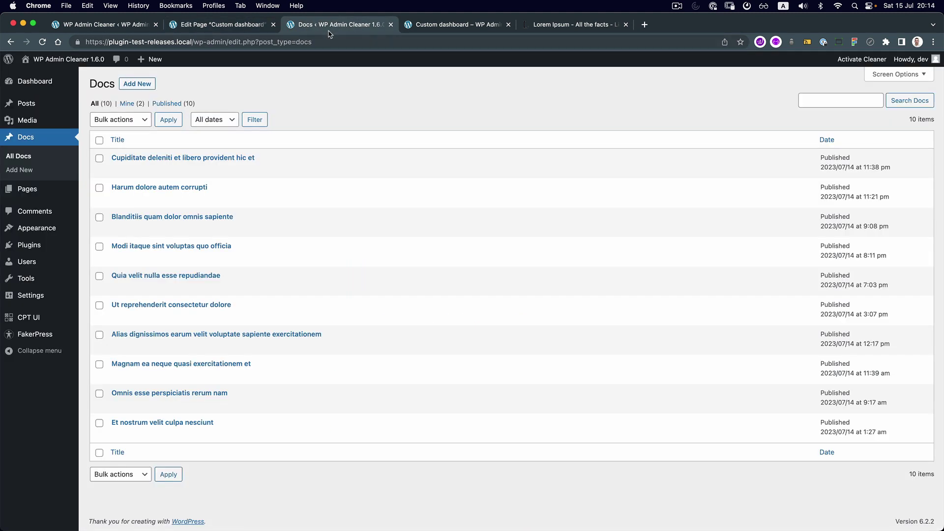
pyautogui.click(436, 27)
pyautogui.press('super+r')
pyautogui.scroll(-2, 402, 108)
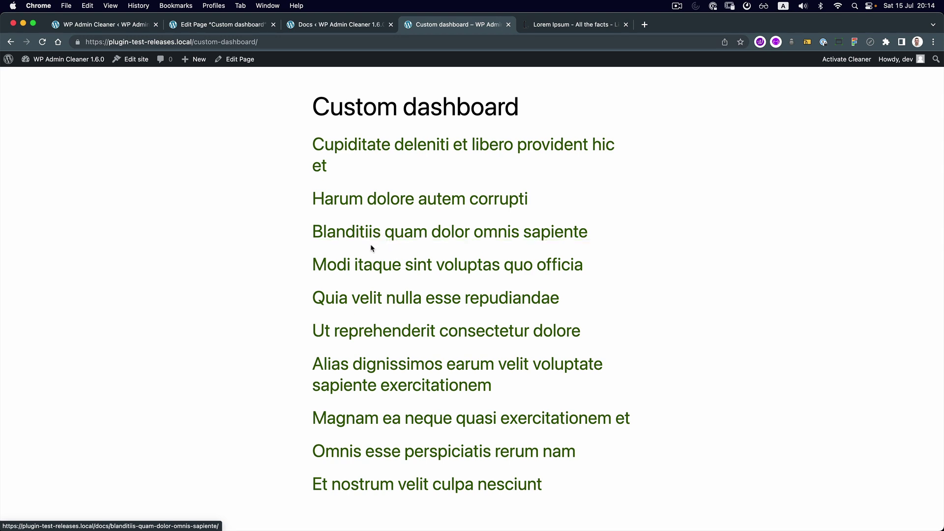
pyautogui.click(113, 24)
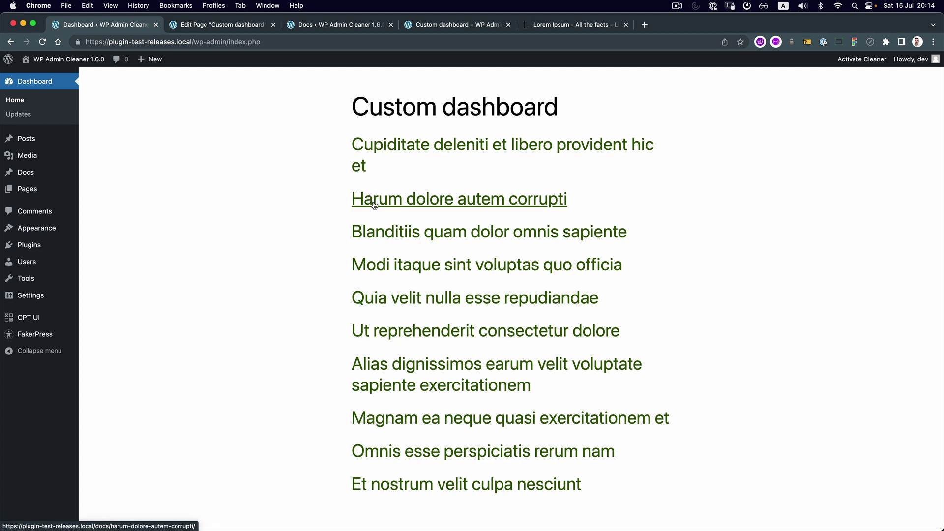
# - Open the Blanditiis doc from the dashboard list, then close it to return
pyautogui.click(373, 235)
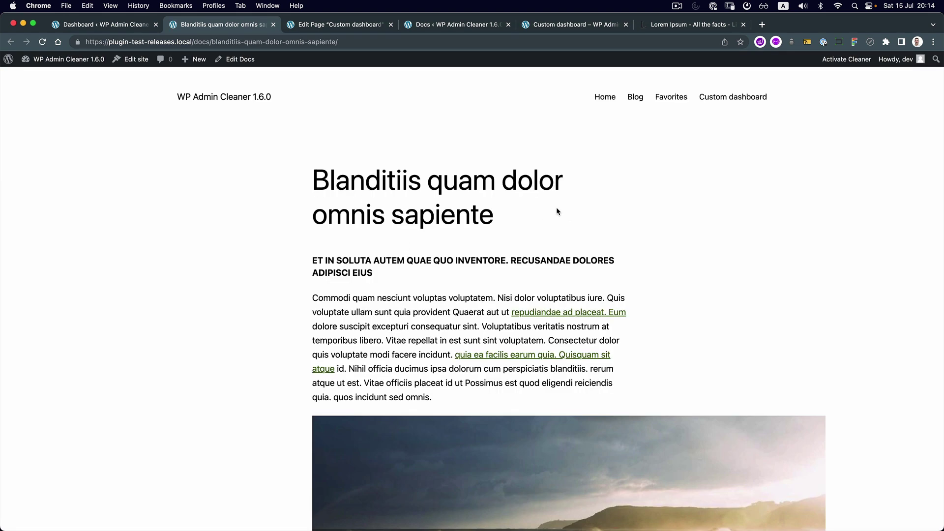
pyautogui.scroll(-4, 557, 212)
pyautogui.scroll(4, 556, 208)
pyautogui.click(273, 24)
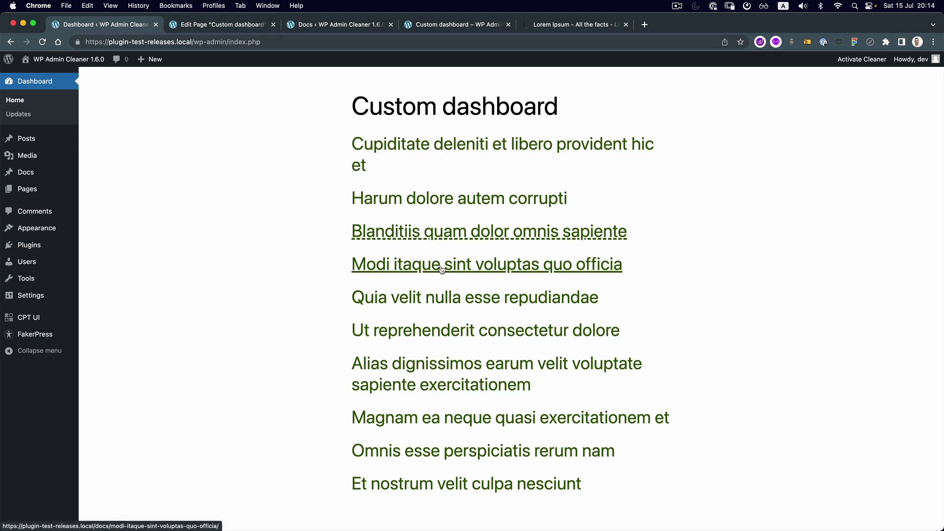
pyautogui.scroll(-1, 438, 269)
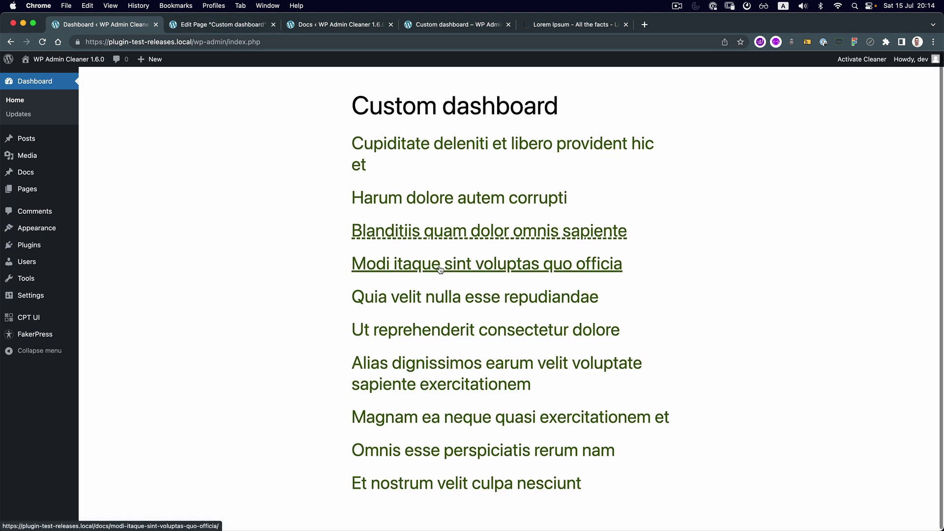
pyautogui.scroll(1, 437, 268)
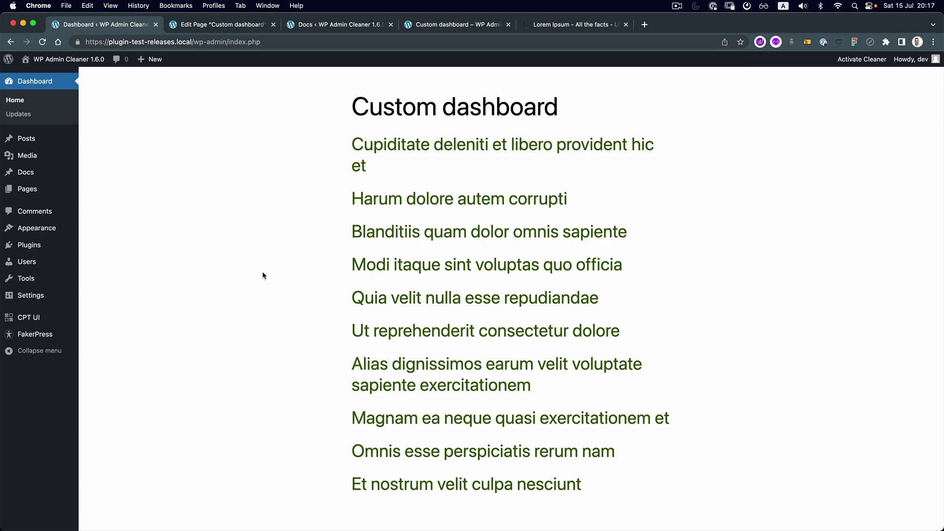
# - Close the leftover tabs and go to the All Pages list
pyautogui.click(232, 25)
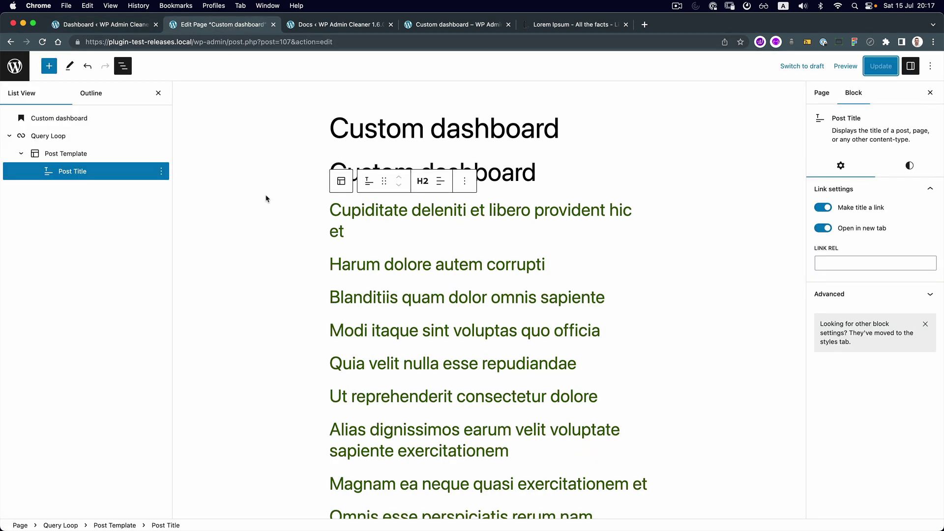
pyautogui.press('super+w')
pyautogui.press('super+w')
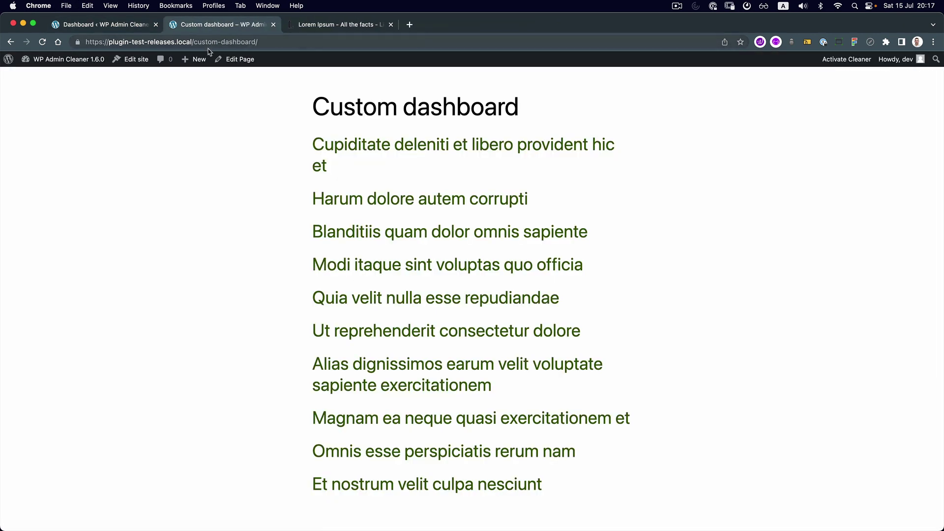
pyautogui.press('super+w')
pyautogui.press('super+w')
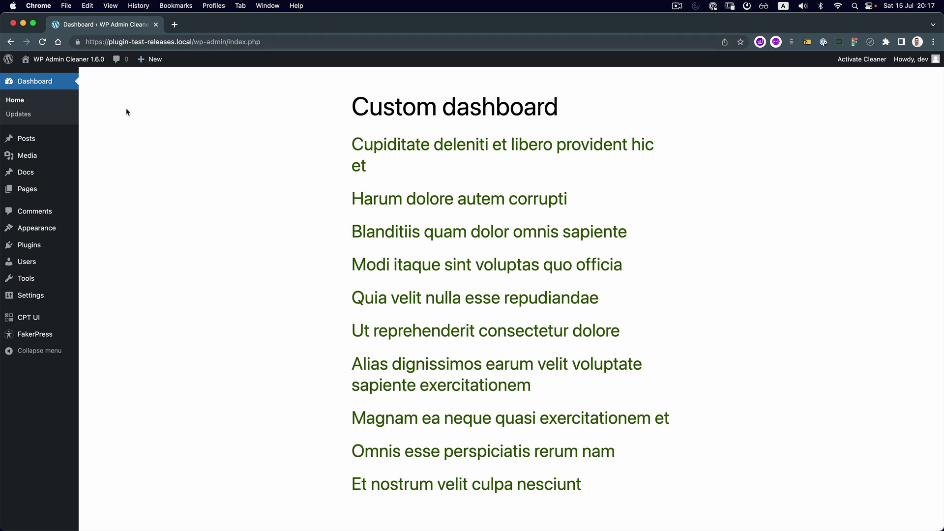
pyautogui.moveTo(47, 297)
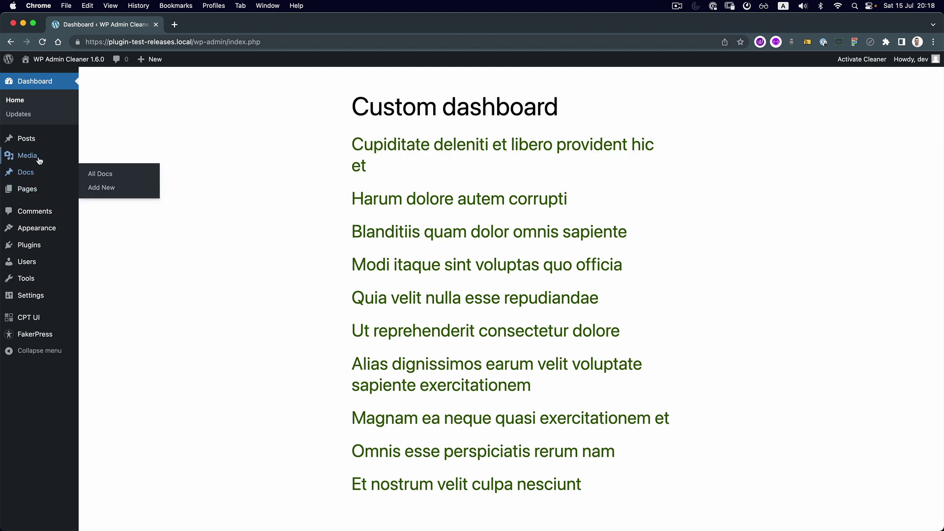
pyautogui.moveTo(41, 148)
pyautogui.moveTo(34, 192)
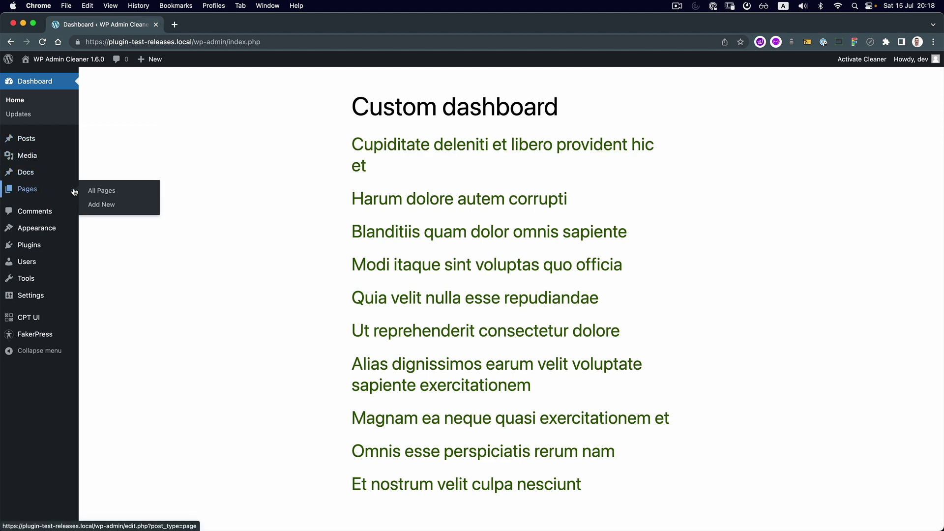
pyautogui.click(109, 196)
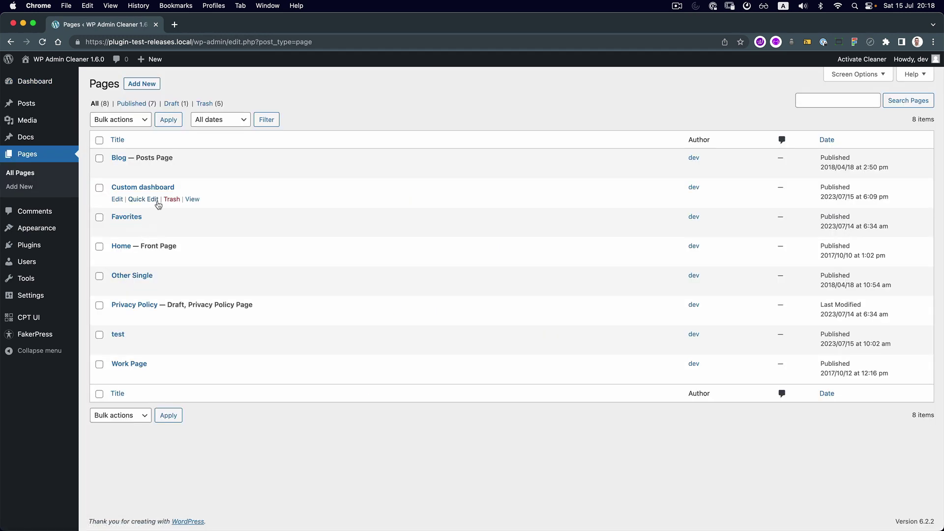
# - Open the Custom dashboard page's address in a private window as a logged-out visitor
pyautogui.click(192, 199)
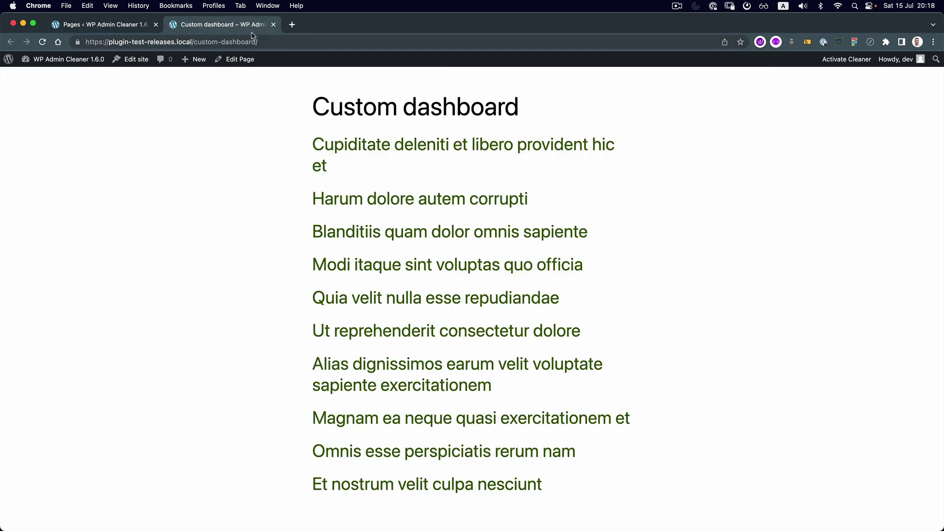
pyautogui.click(276, 42)
pyautogui.press('super+c')
pyautogui.press('super+shift+n')
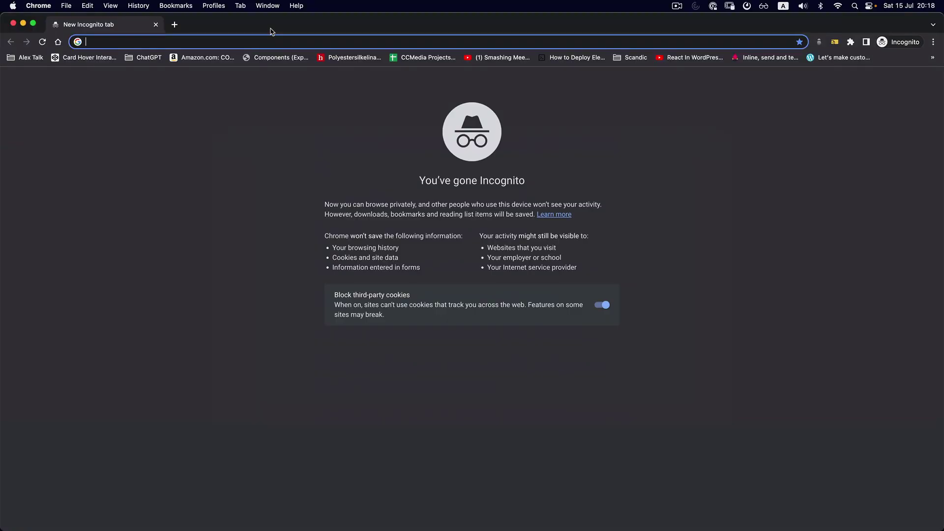
pyautogui.press('super+v')
pyautogui.press('Return')
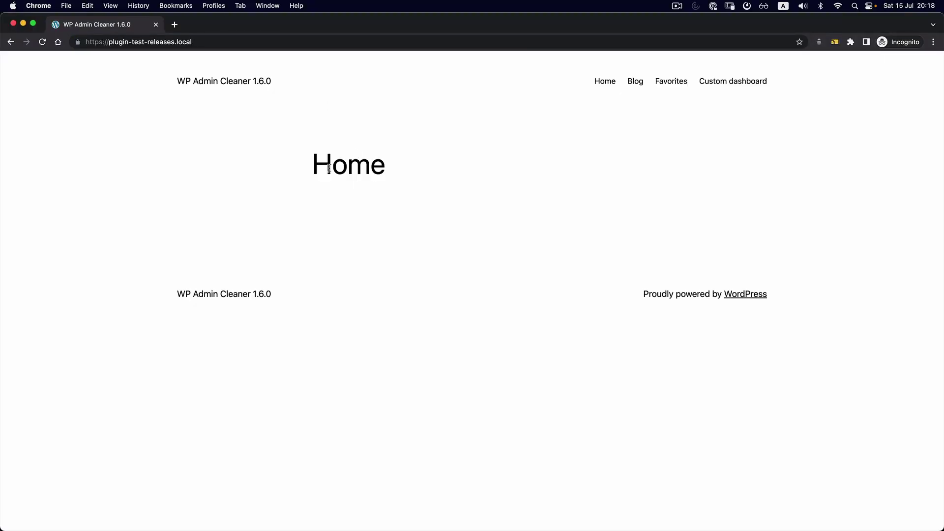
# - Snap the private window to the right half and return to the Pages list
pyautogui.moveTo(1, 170); pyautogui.dragTo(66, 131)
pyautogui.hotkey('ctrl', 'alt', 'Right')
pyautogui.hotkey('ctrl', 'alt', 'Right')
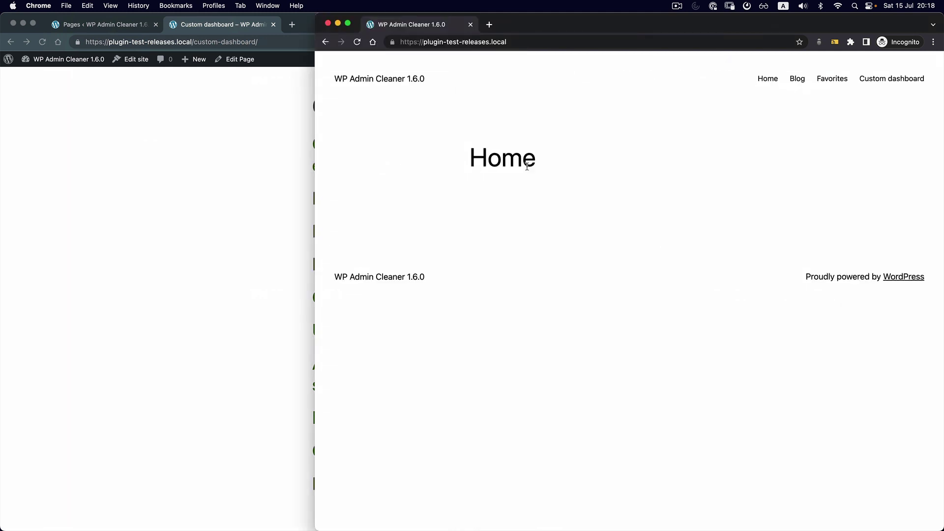
pyautogui.click(212, 188)
pyautogui.click(106, 24)
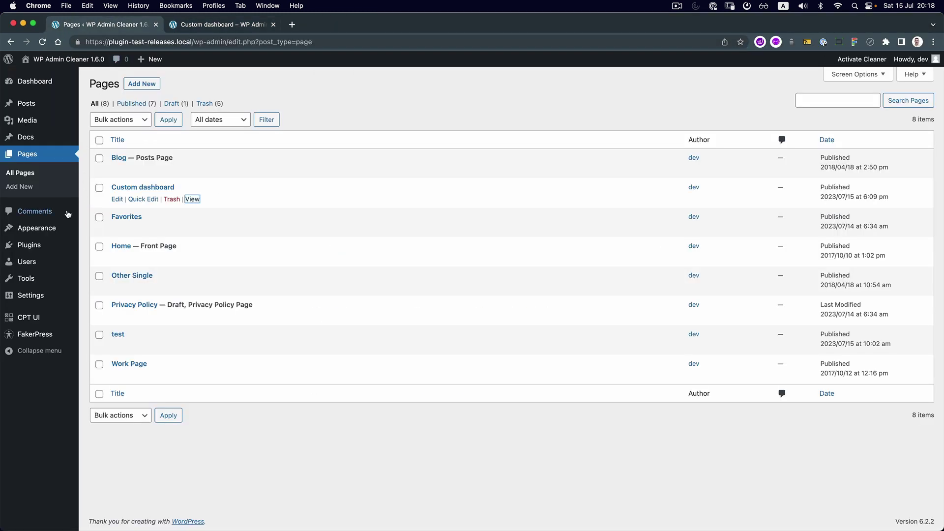
# - Open WP Admin Cleaner's Custom Dashboard settings and select the custom dashboard page URL
pyautogui.moveTo(63, 278)
pyautogui.keyDown('super'); pyautogui.click(117, 364); pyautogui.keyUp('super')
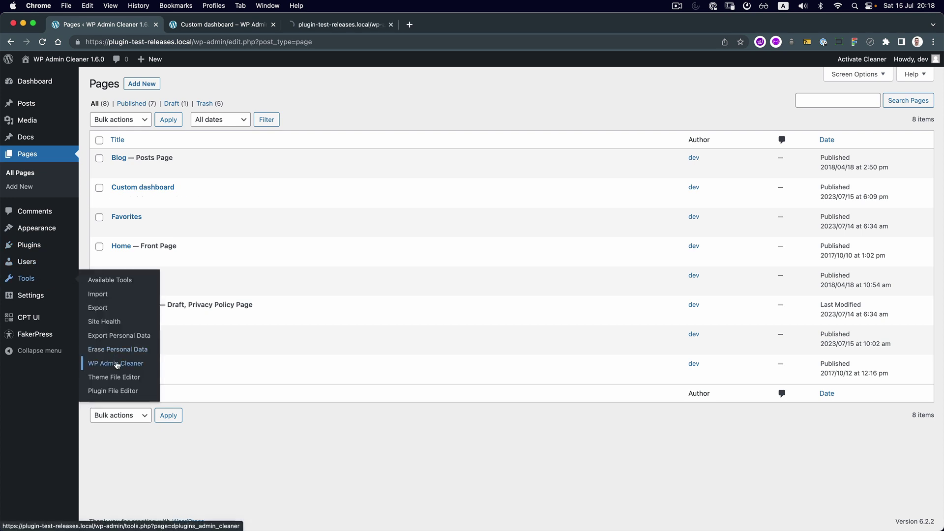
pyautogui.hotkey('ctrl', 'Tab')
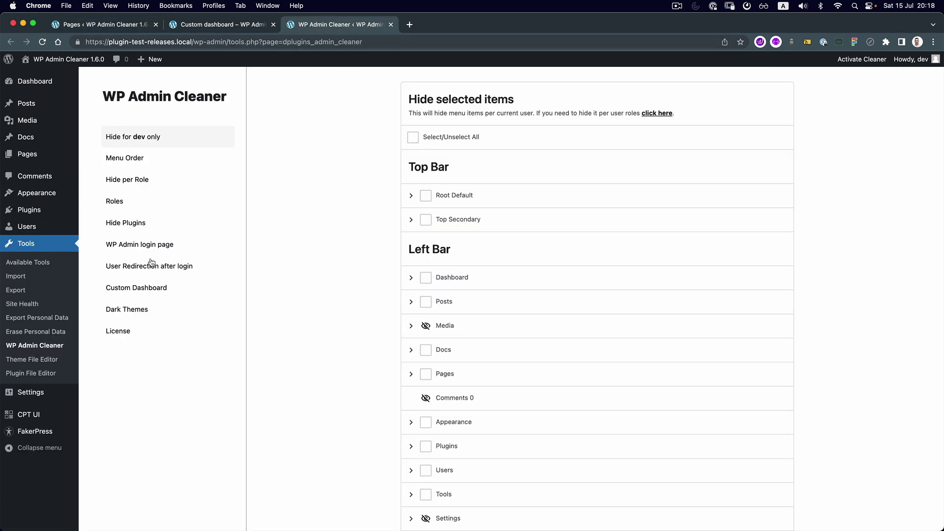
pyautogui.click(149, 289)
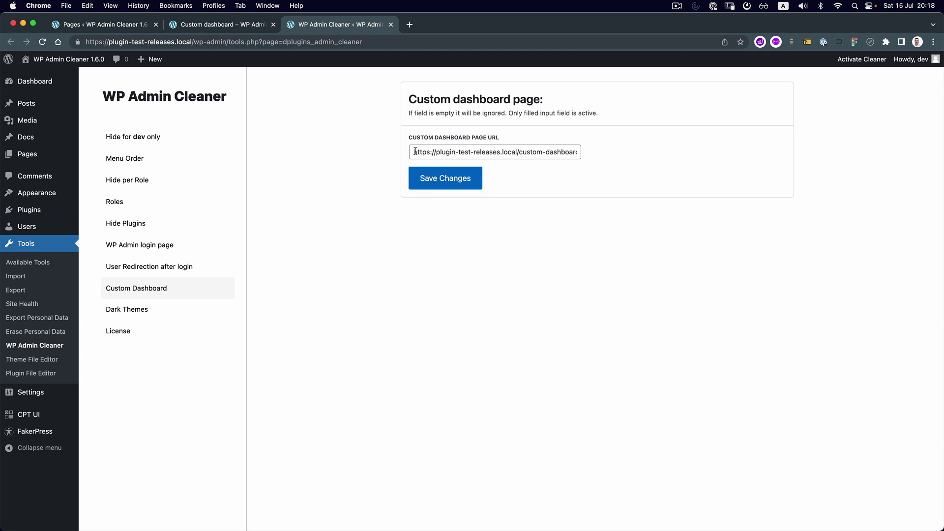
pyautogui.moveTo(413, 152); pyautogui.dragTo(566, 153)
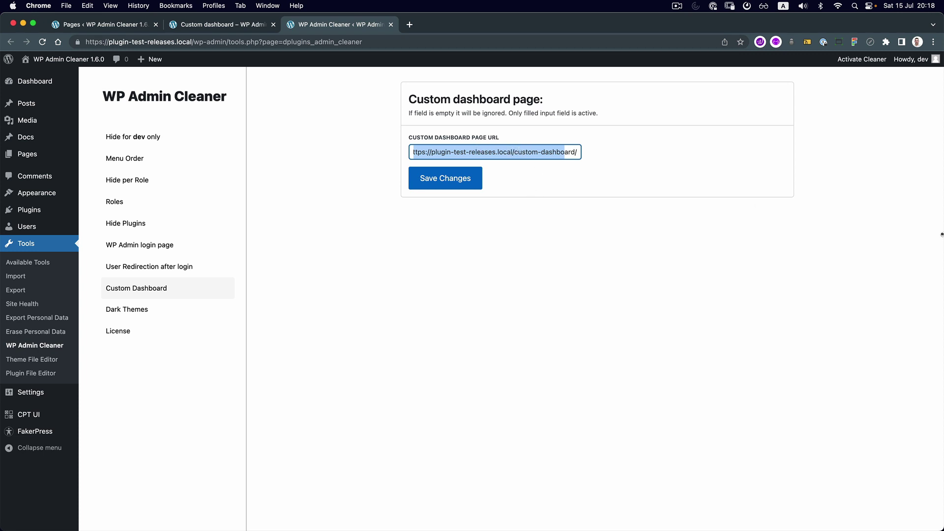
# - Reveal the private window showing the Home page the logged-out visitor was redirected to
pyautogui.hscroll(5, 941, 234)
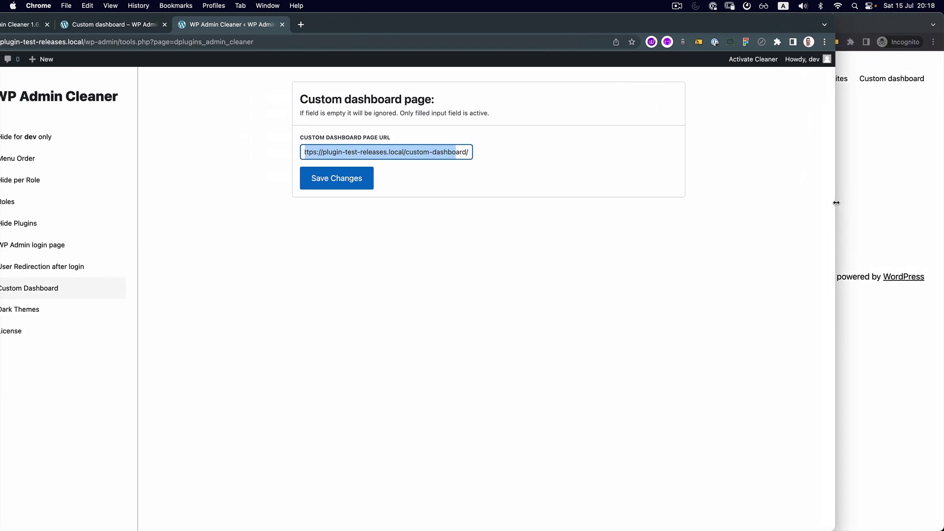
pyautogui.moveTo(837, 202); pyautogui.dragTo(606, 192)
pyautogui.click(699, 170)
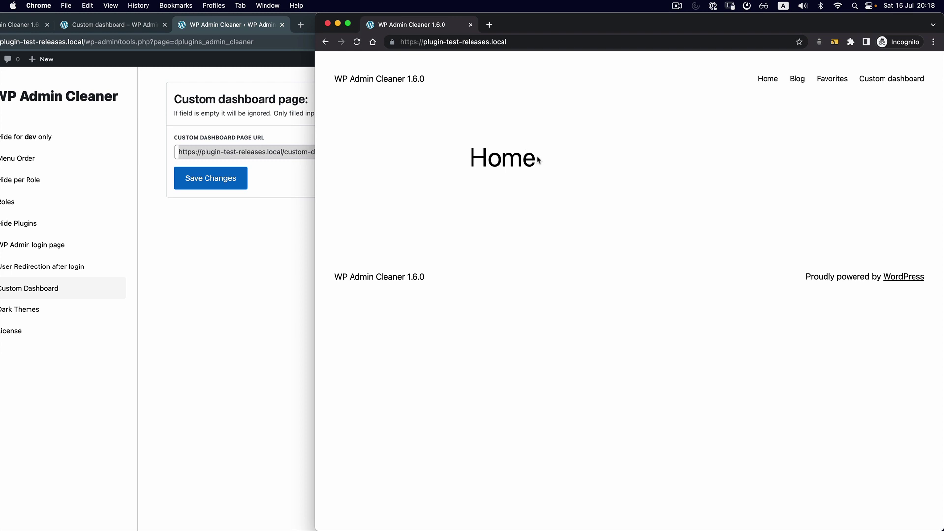
pyautogui.moveTo(484, 154); pyautogui.dragTo(561, 168)
pyautogui.click(564, 176)
# - Move the admin window right beside the private window, ending with the admin settings in front
pyautogui.click(276, 263)
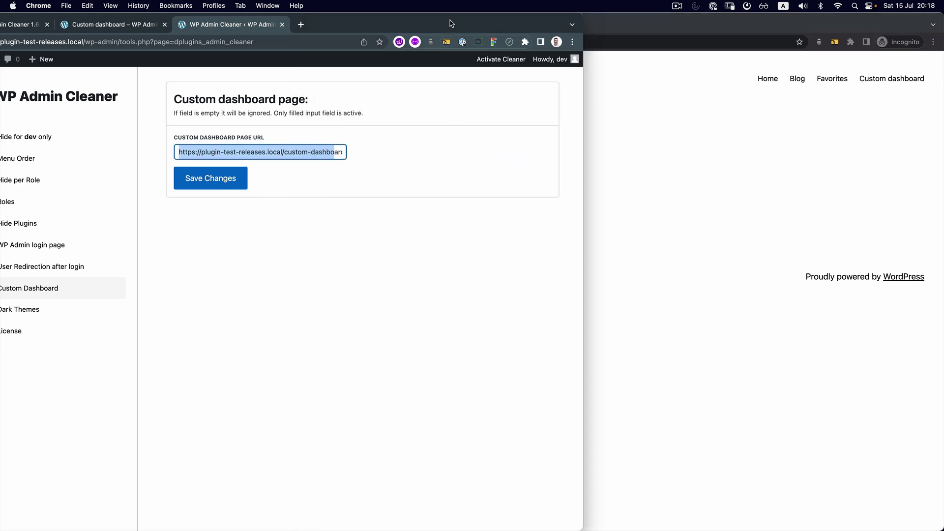
pyautogui.moveTo(442, 22); pyautogui.dragTo(481, 14)
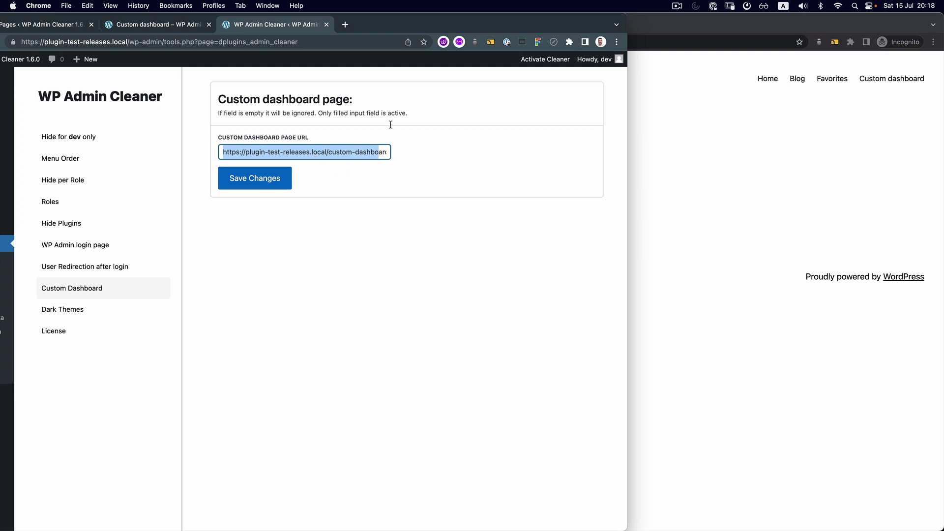
pyautogui.moveTo(415, 29); pyautogui.dragTo(459, 29)
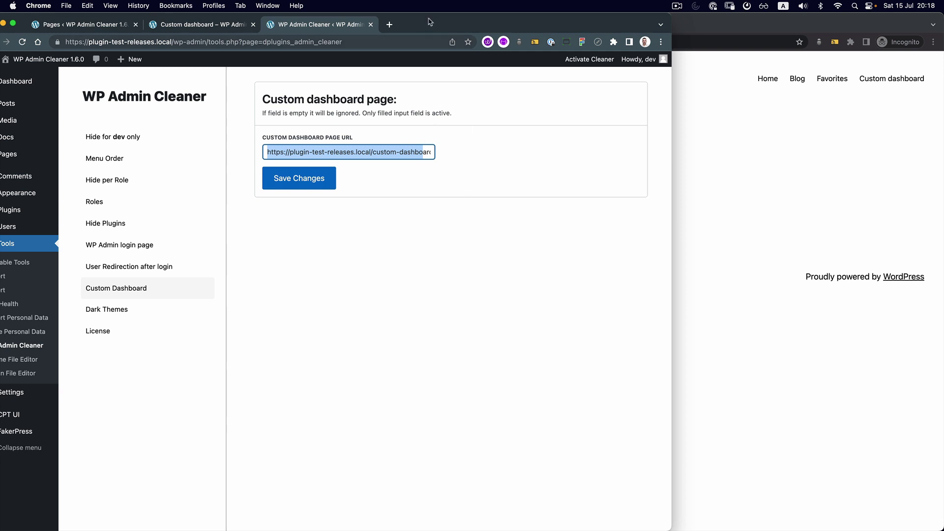
pyautogui.moveTo(430, 22); pyautogui.dragTo(450, 23)
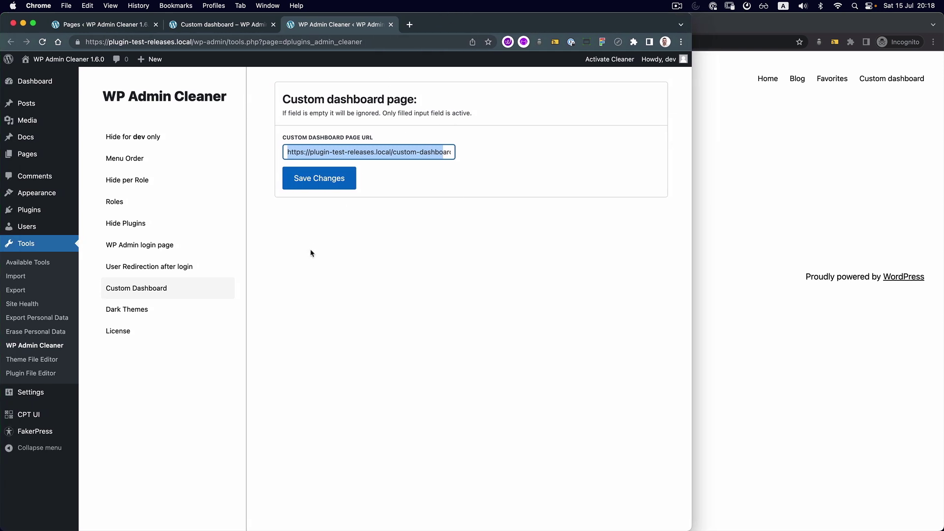
pyautogui.moveTo(40, 154)
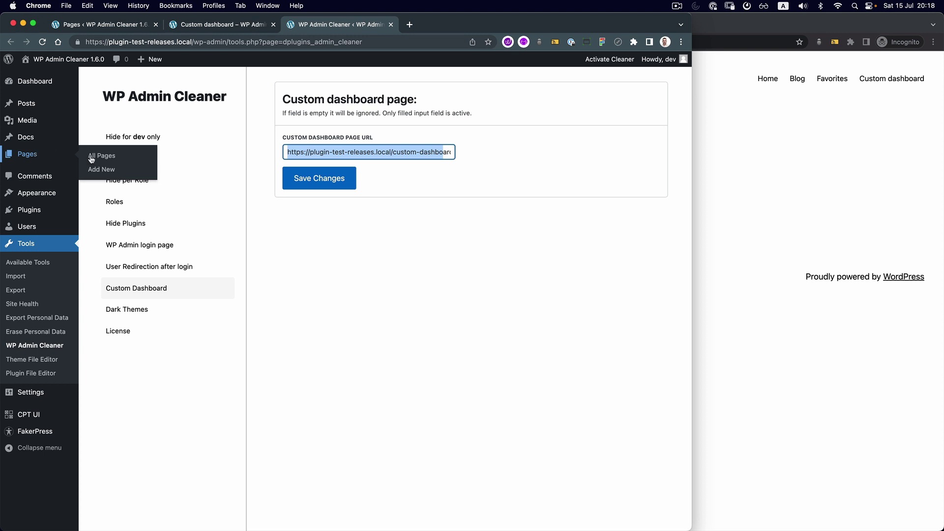
pyautogui.click(737, 161)
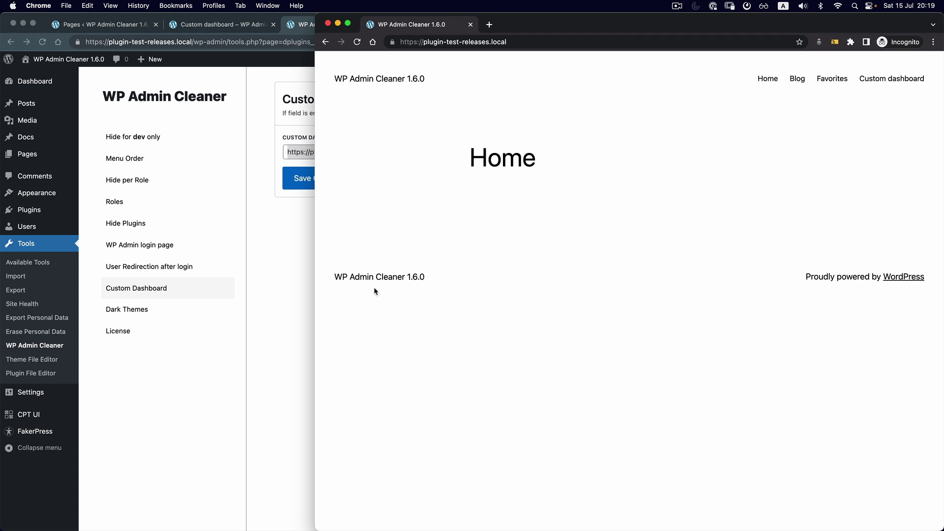
pyautogui.click(299, 306)
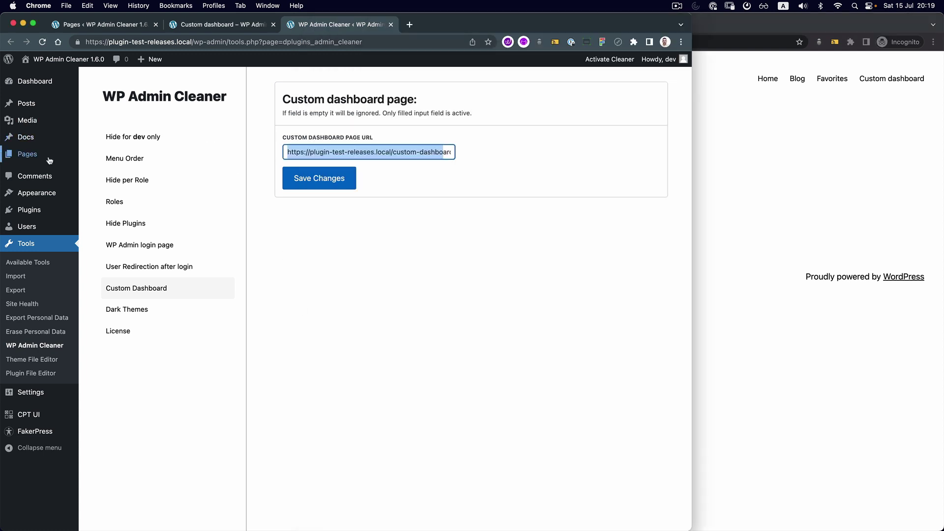